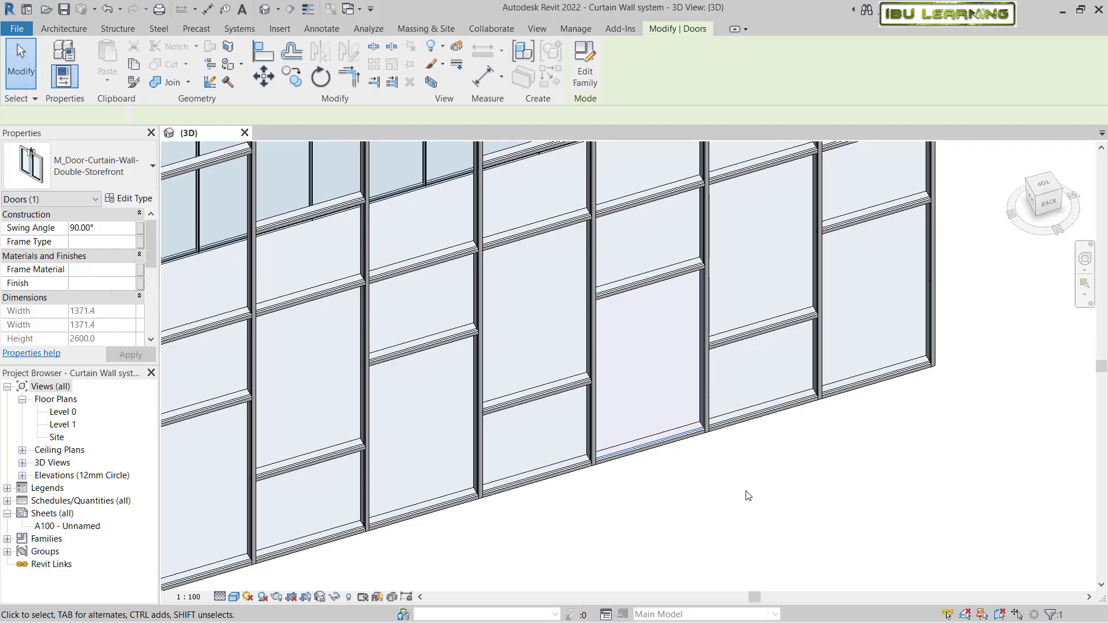
# Step: Use Match Type (MA) to copy the double storefront door type onto two more curtain panels
pyautogui.click(747, 477)
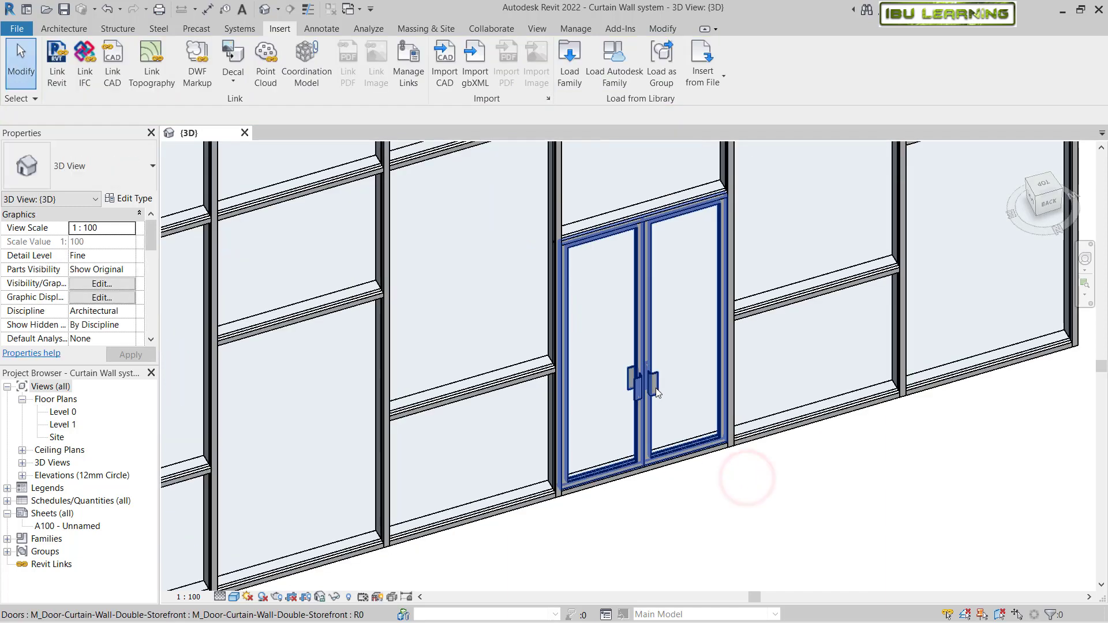
pyautogui.click(655, 388)
pyautogui.keyDown('shift'); pyautogui.moveTo(715, 497); pyautogui.dragTo(721, 450, button='middle'); pyautogui.keyUp('shift')
pyautogui.scroll(-3, 721, 450)
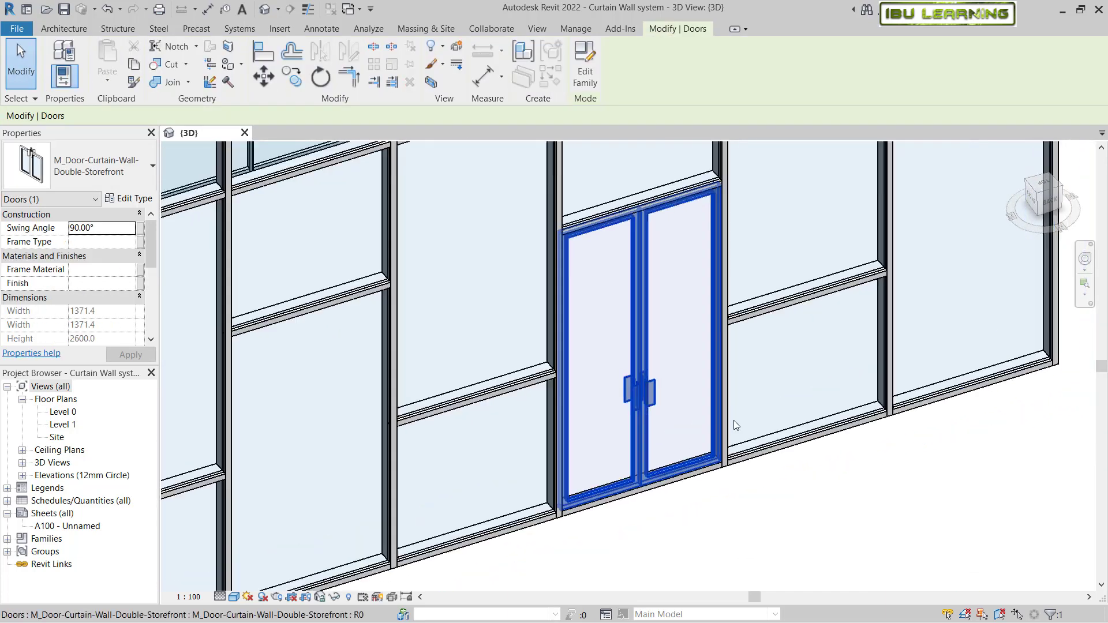
pyautogui.press('m')
pyautogui.press('a')
pyautogui.click(834, 368)
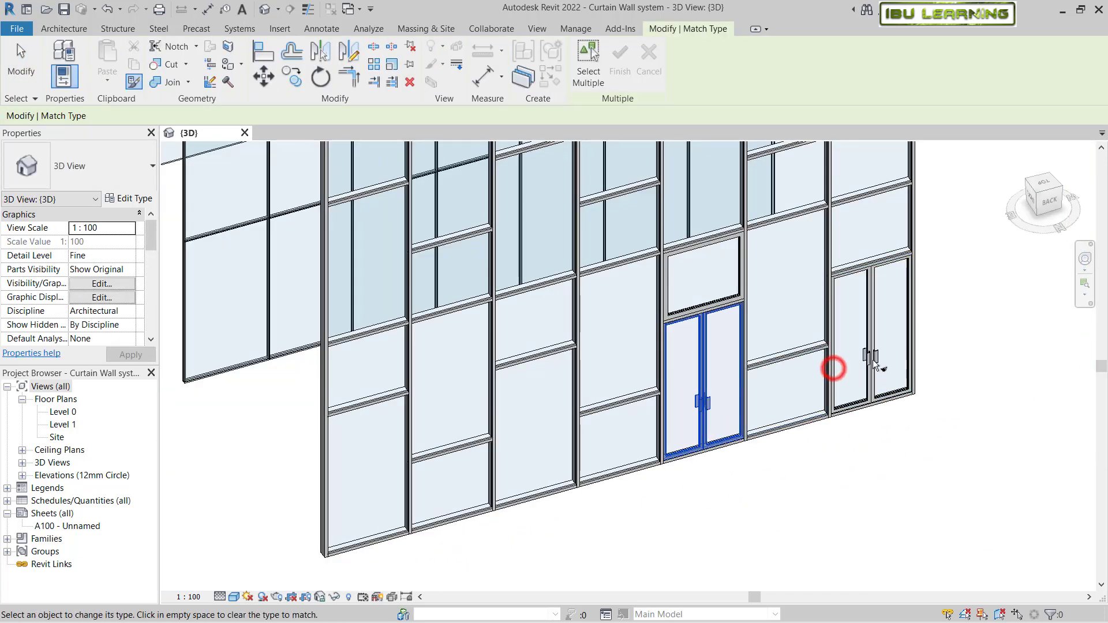
pyautogui.click(570, 446)
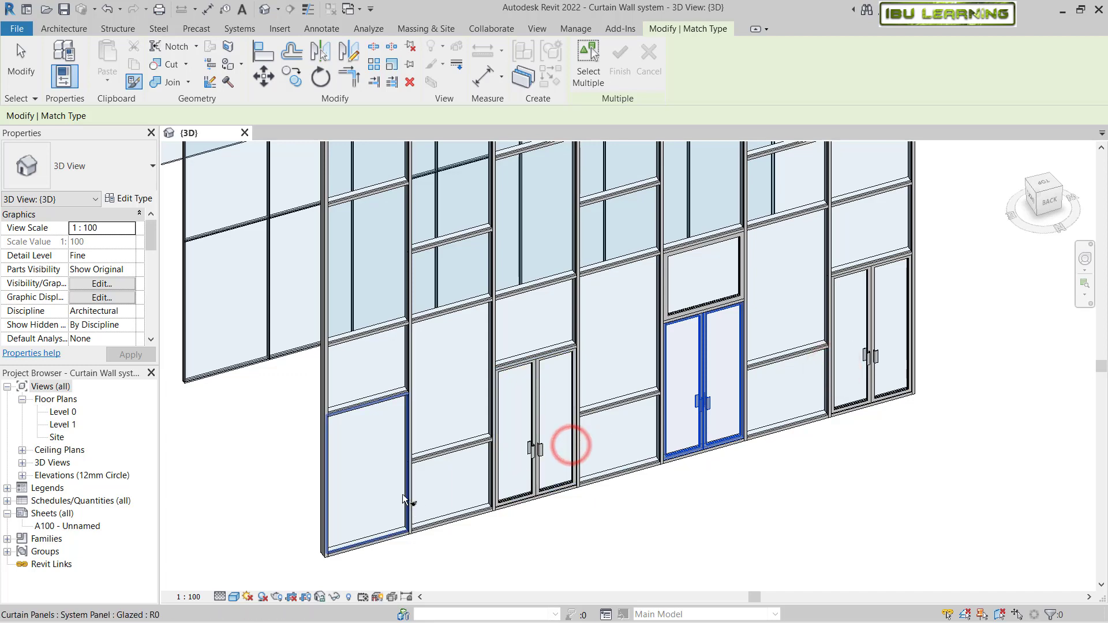
pyautogui.press('Escape')
pyautogui.scroll(3, 743, 494)
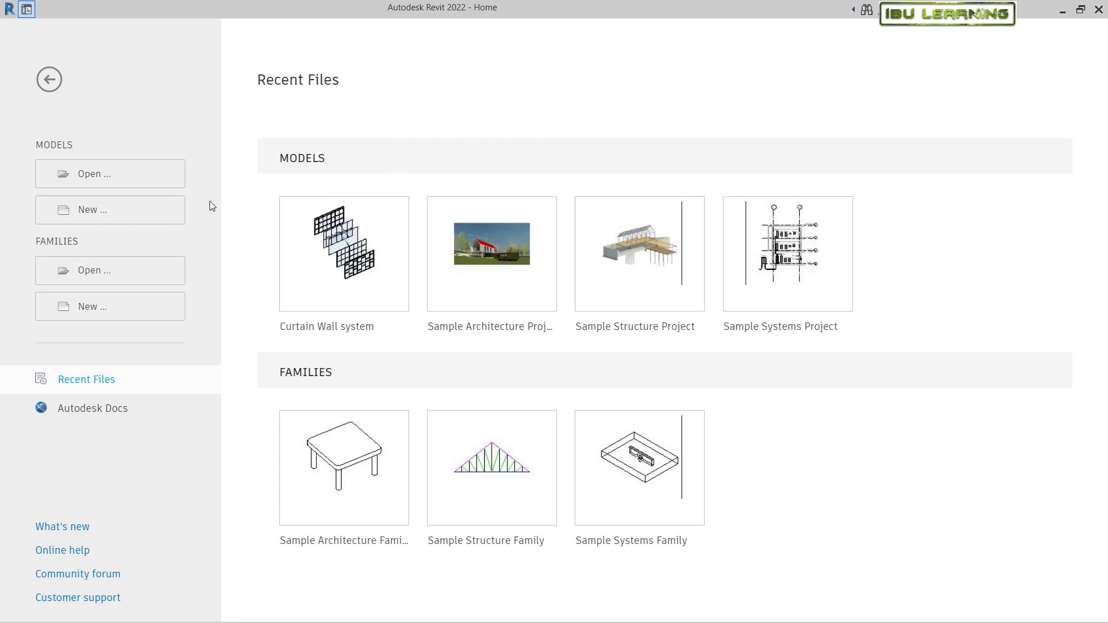
# Step: Open the Curtain Wall system.rvt project from the Home screen
pyautogui.click(145, 176)
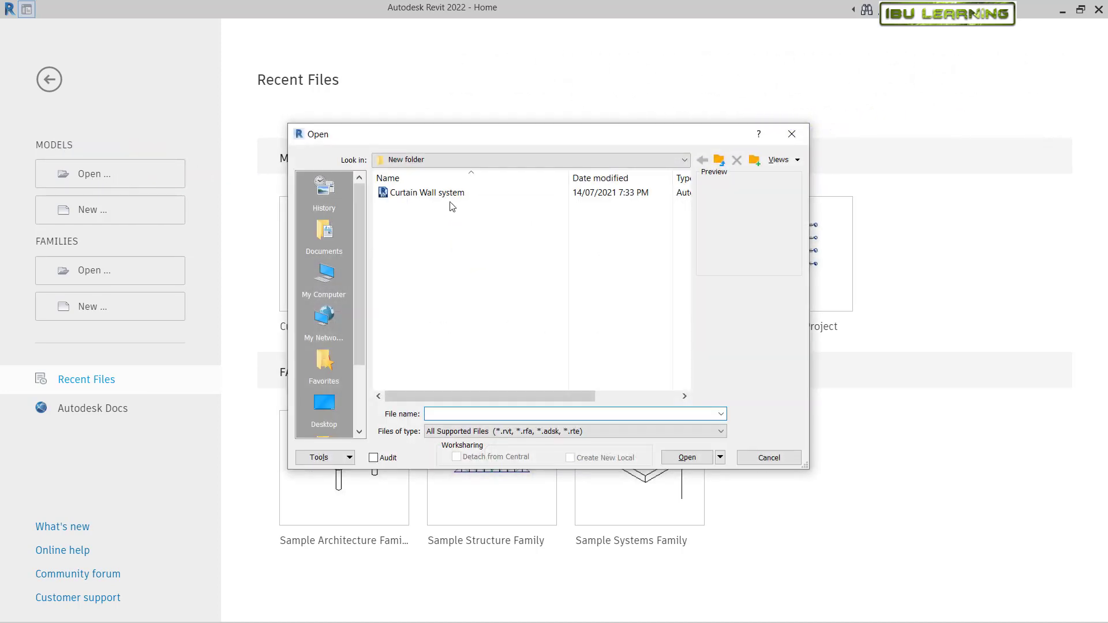
pyautogui.click(431, 195)
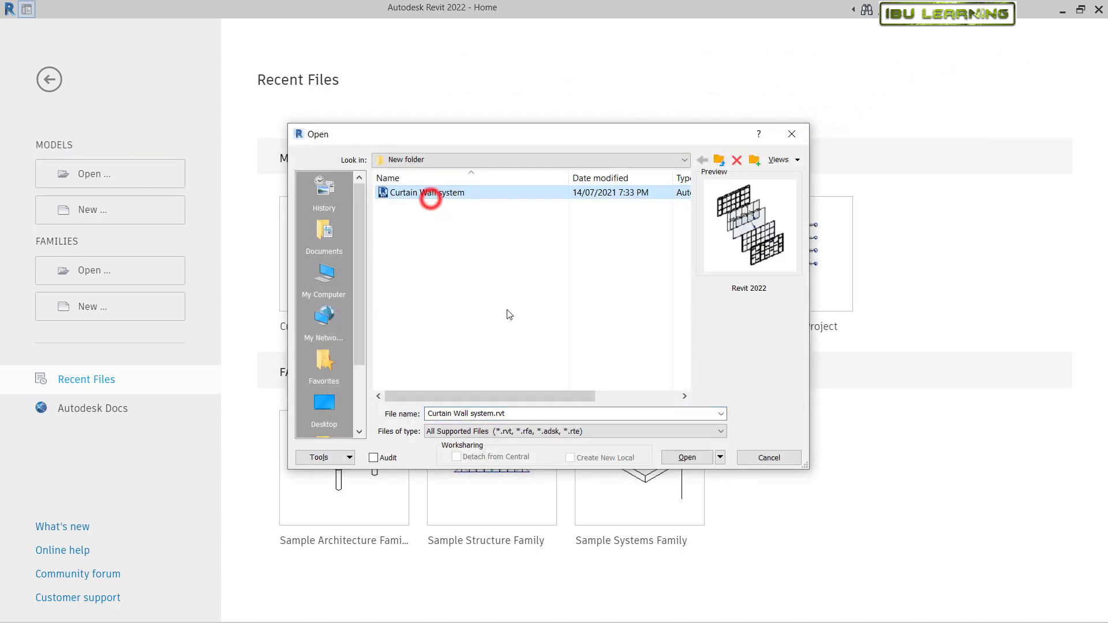
pyautogui.click(670, 459)
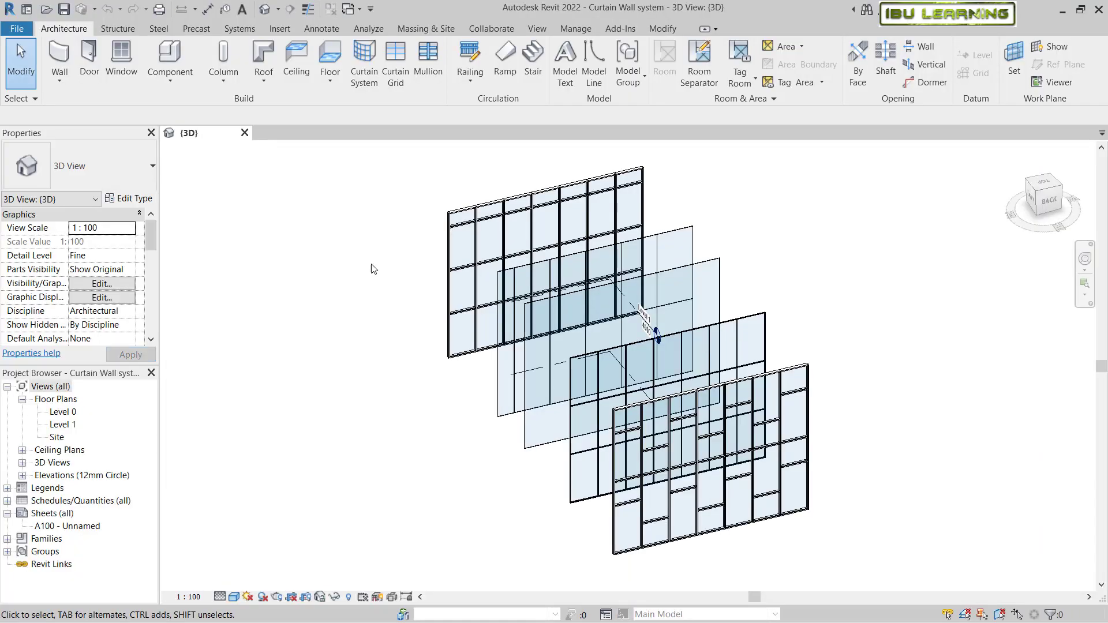
# Step: Orbit and zoom to select and inspect the nearest curtain wall, then deselect it
pyautogui.keyDown('shift'); pyautogui.moveTo(856, 383); pyautogui.dragTo(731, 418, button='middle'); pyautogui.keyUp('shift')
pyautogui.scroll(5, 693, 416)
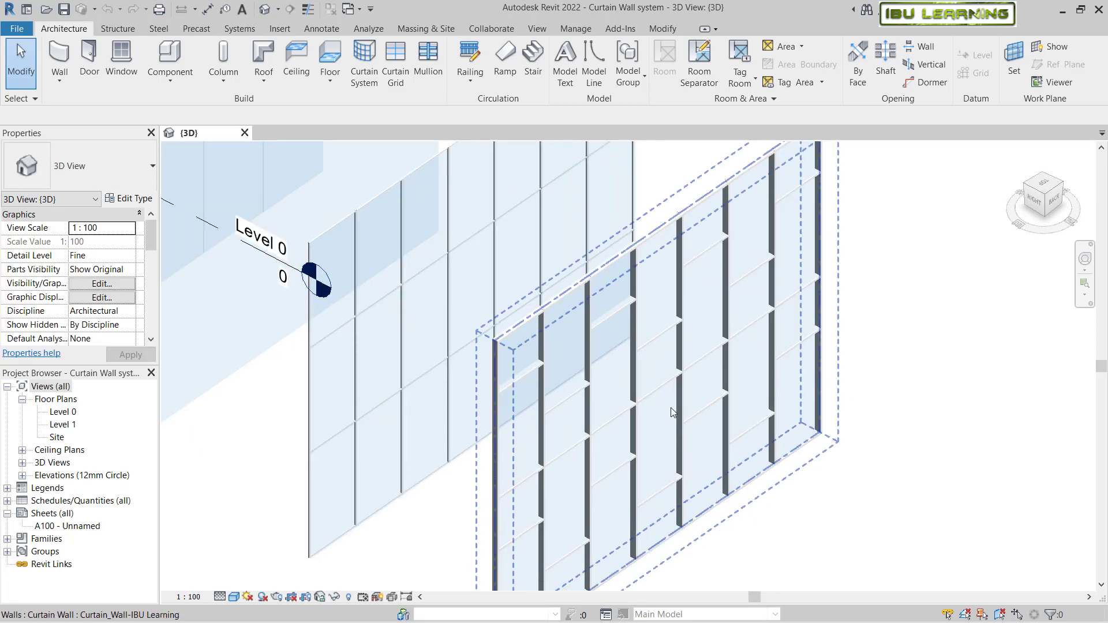
pyautogui.scroll(-3, 750, 398)
pyautogui.click(673, 404)
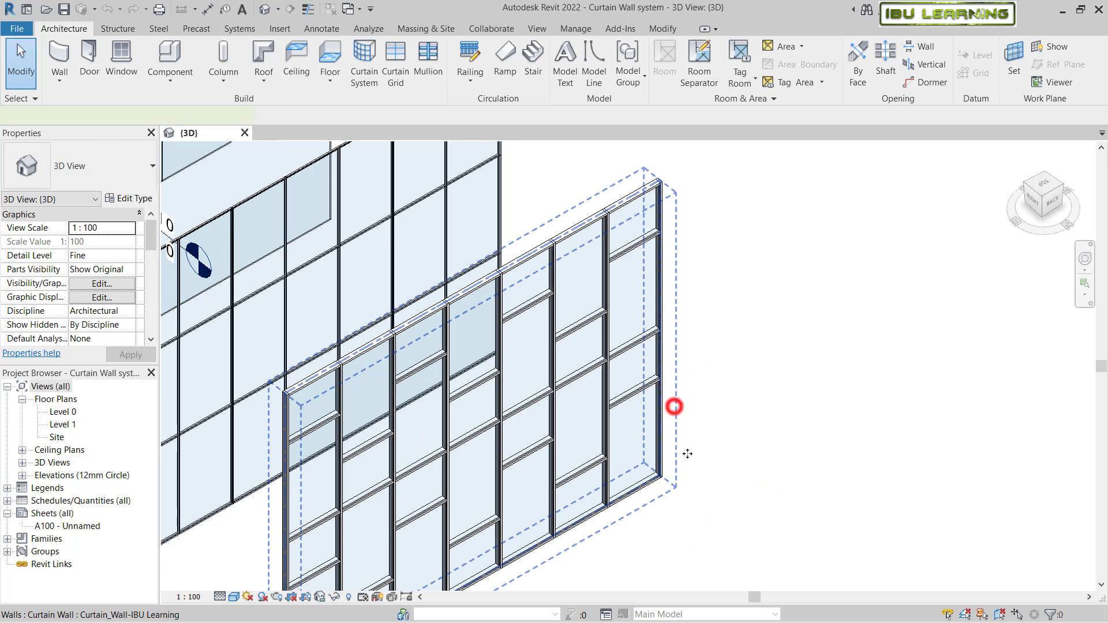
pyautogui.scroll(3, 673, 403)
pyautogui.scroll(-3, 721, 439)
pyautogui.scroll(3, 689, 478)
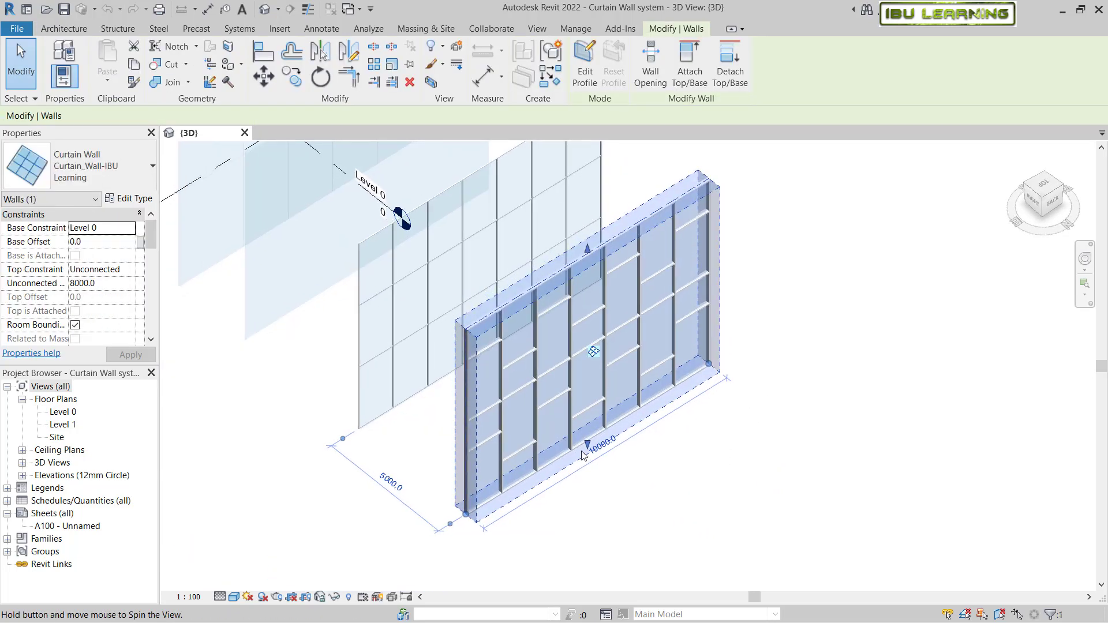
pyautogui.scroll(3, 688, 478)
pyautogui.click(689, 477)
# Step: Select the panel on the wall's left edge to inspect it, then deselect
pyautogui.keyDown('shift'); pyautogui.moveTo(746, 432); pyautogui.dragTo(680, 463, button='middle'); pyautogui.keyUp('shift')
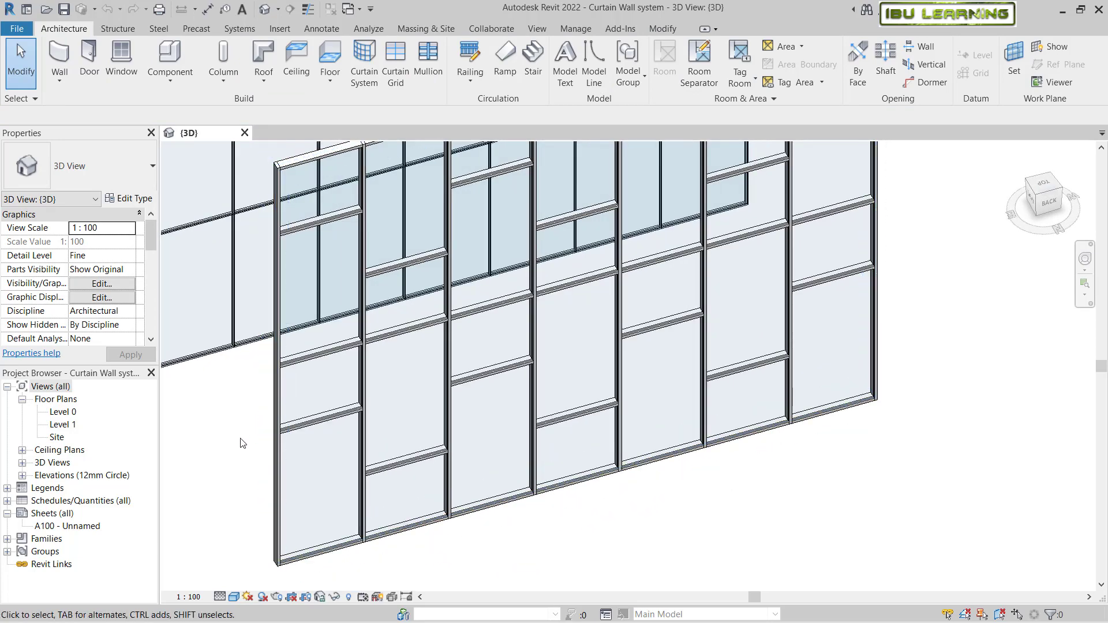
pyautogui.moveTo(244, 439); pyautogui.dragTo(396, 339)
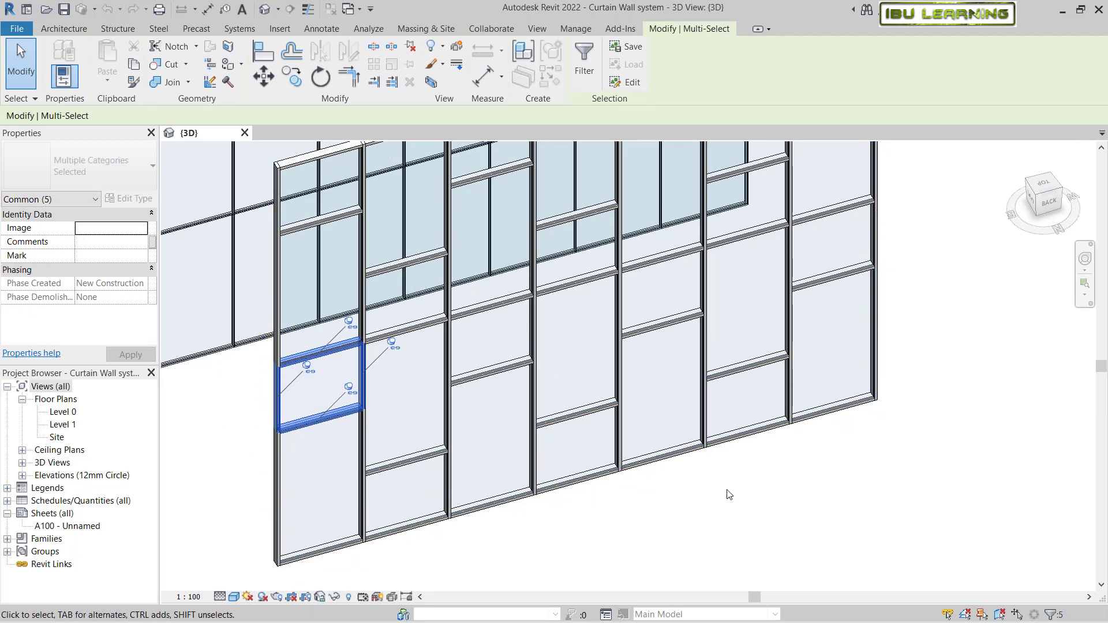
pyautogui.click(760, 506)
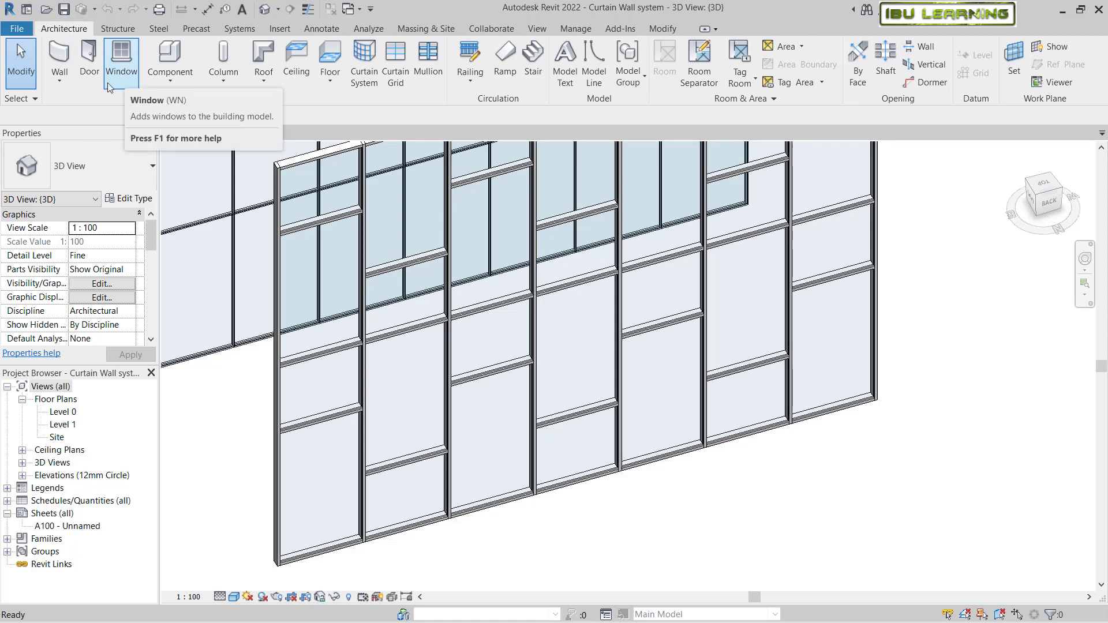
# Step: Start door placement with Doors_ExtDbl_Flush 1510x2110mm and try placing it on the curtain wall
pyautogui.click(89, 60)
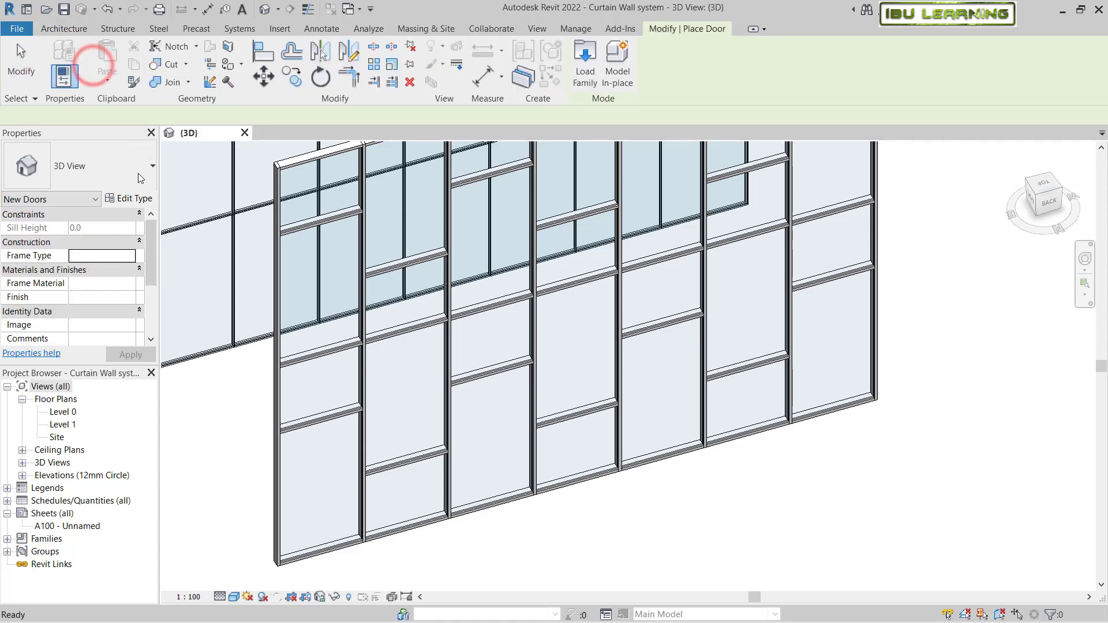
pyautogui.click(106, 172)
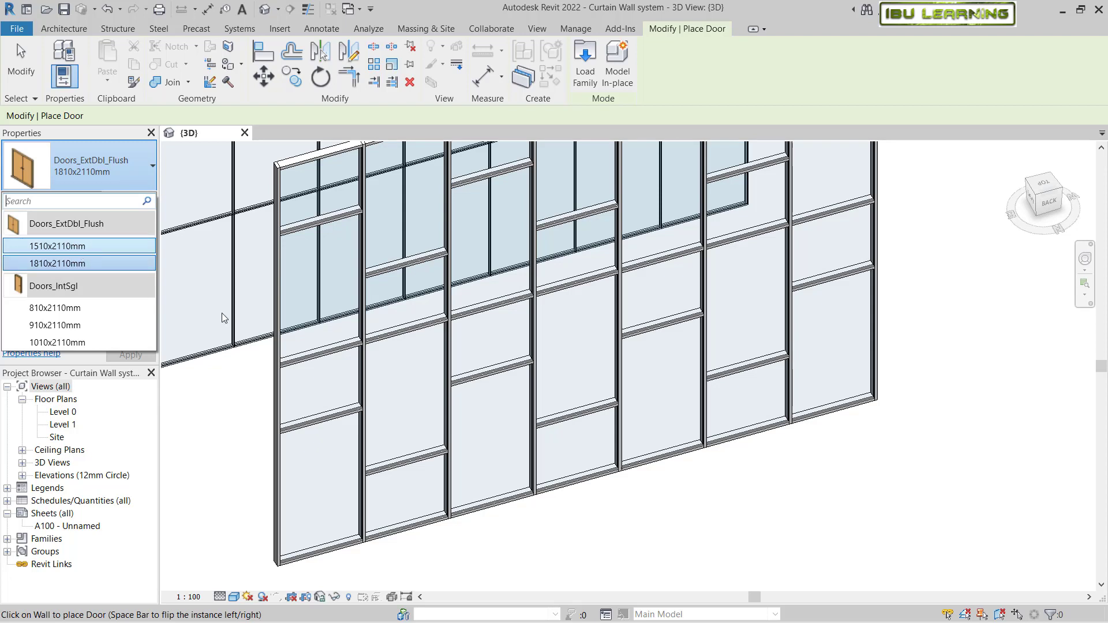
pyautogui.click(65, 246)
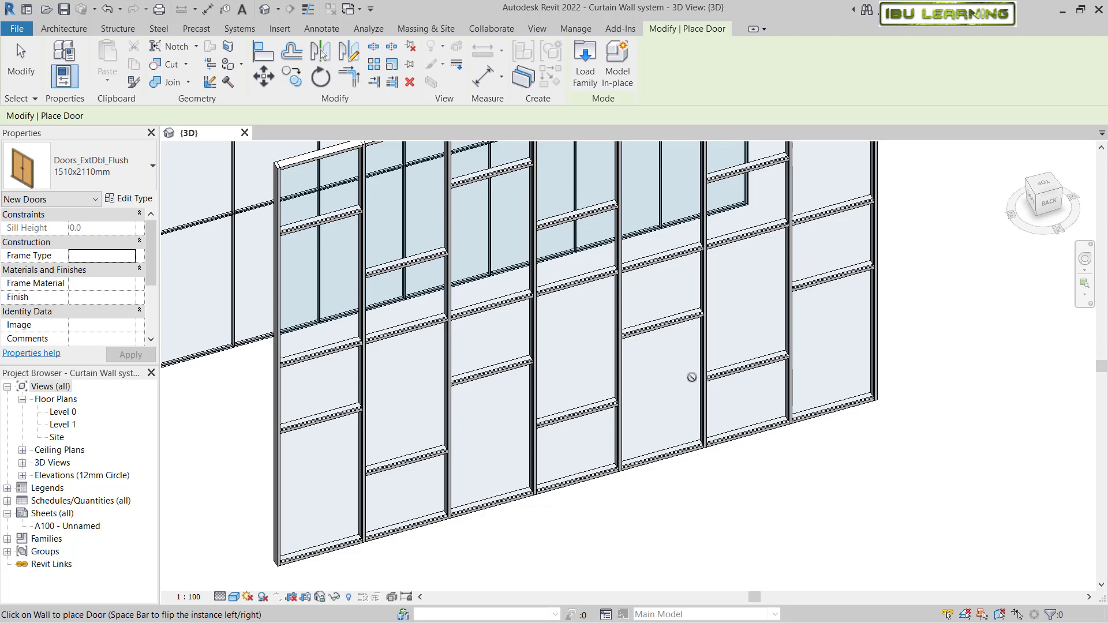
pyautogui.click(696, 436)
pyautogui.click(697, 439)
pyautogui.click(64, 29)
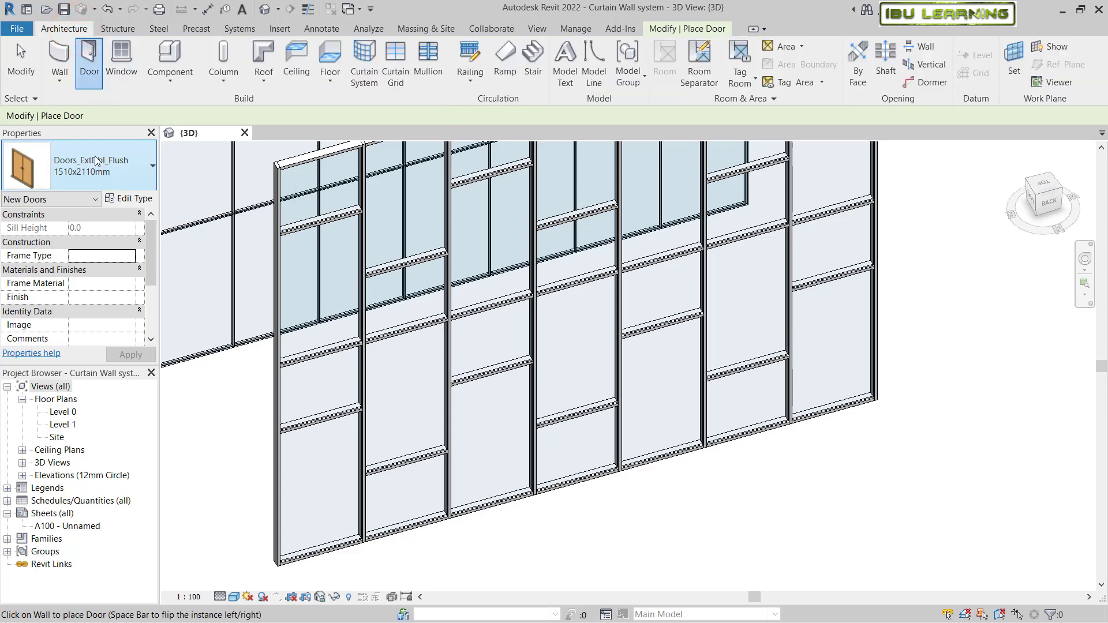
# Step: Start Windows_Sgl_Plain 910x910mm window placement, then cancel it with Esc
pyautogui.click(121, 58)
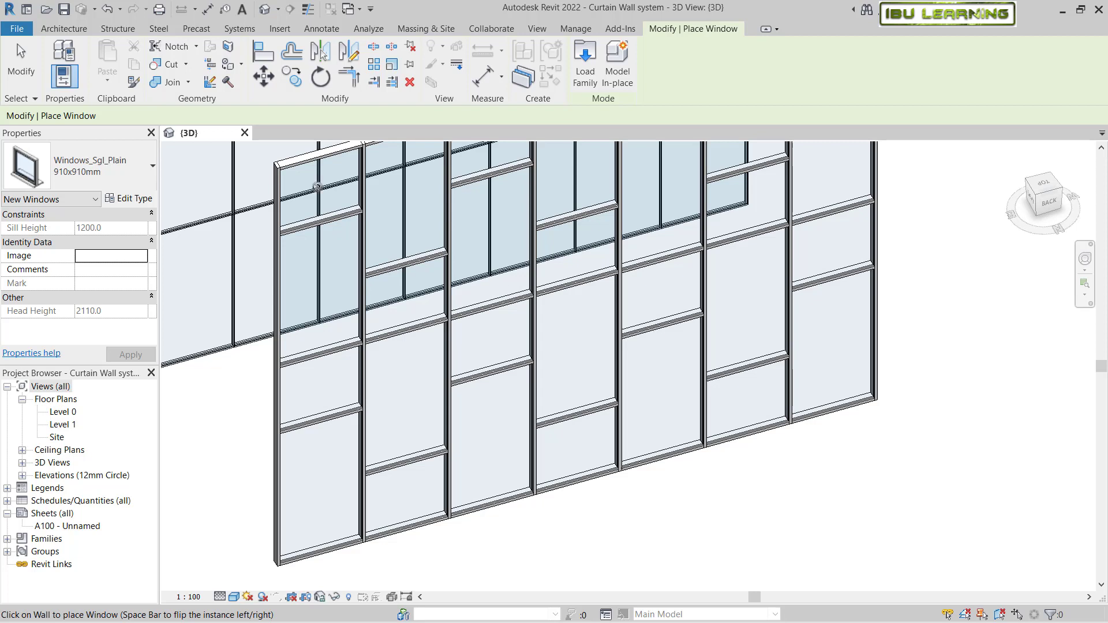
pyautogui.click(64, 29)
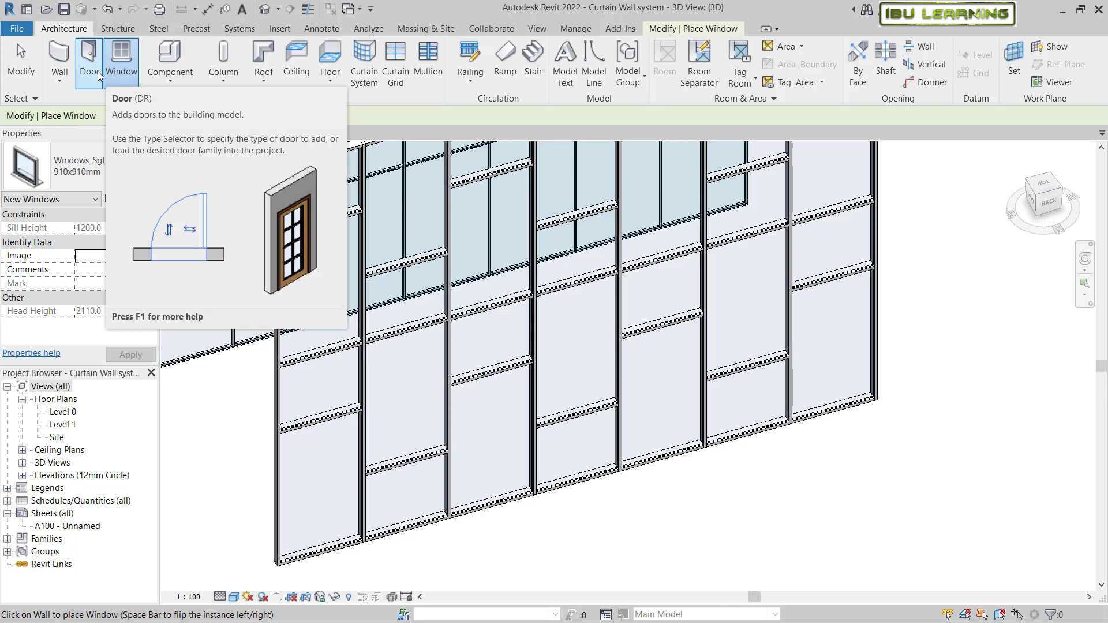
pyautogui.press('Escape')
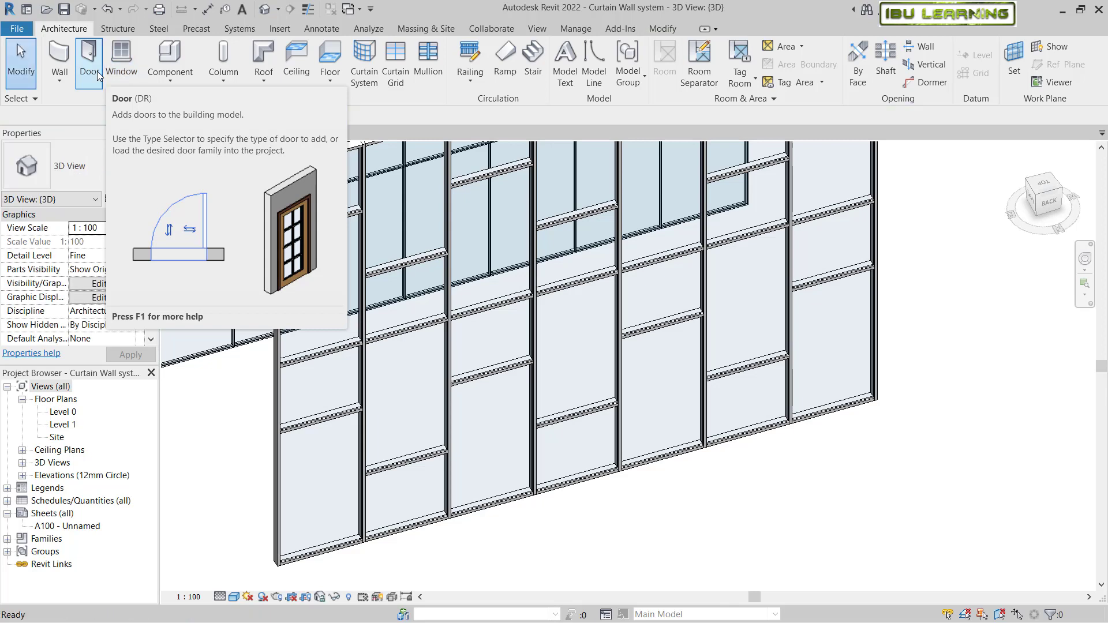
# Step: Start Load Family from the Insert tab and navigate to the US Doors library folder
pyautogui.click(212, 410)
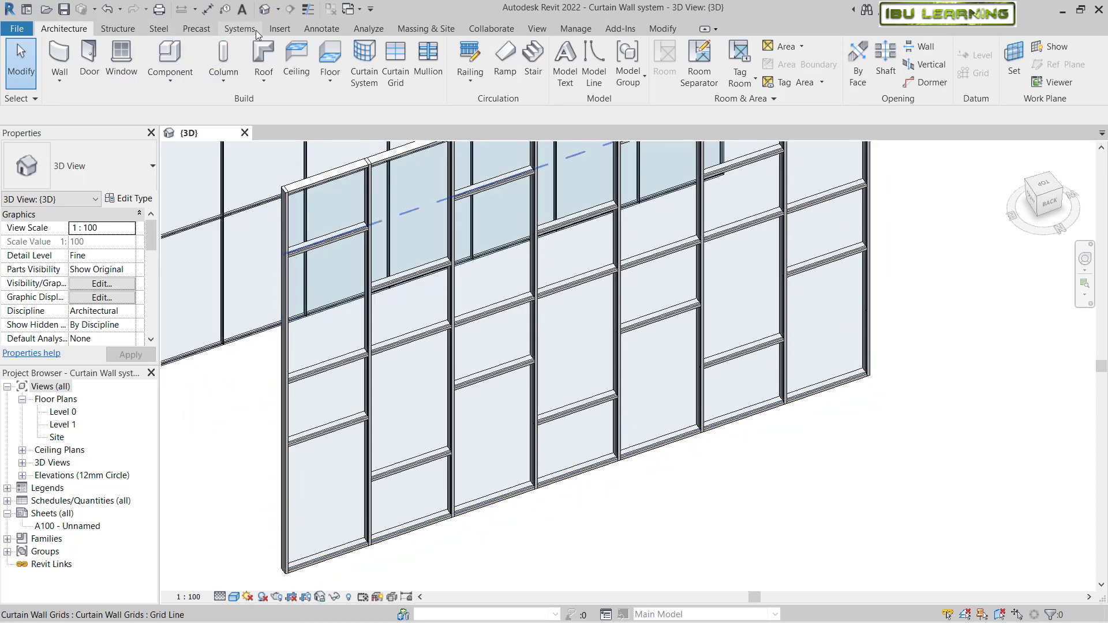
pyautogui.click(280, 28)
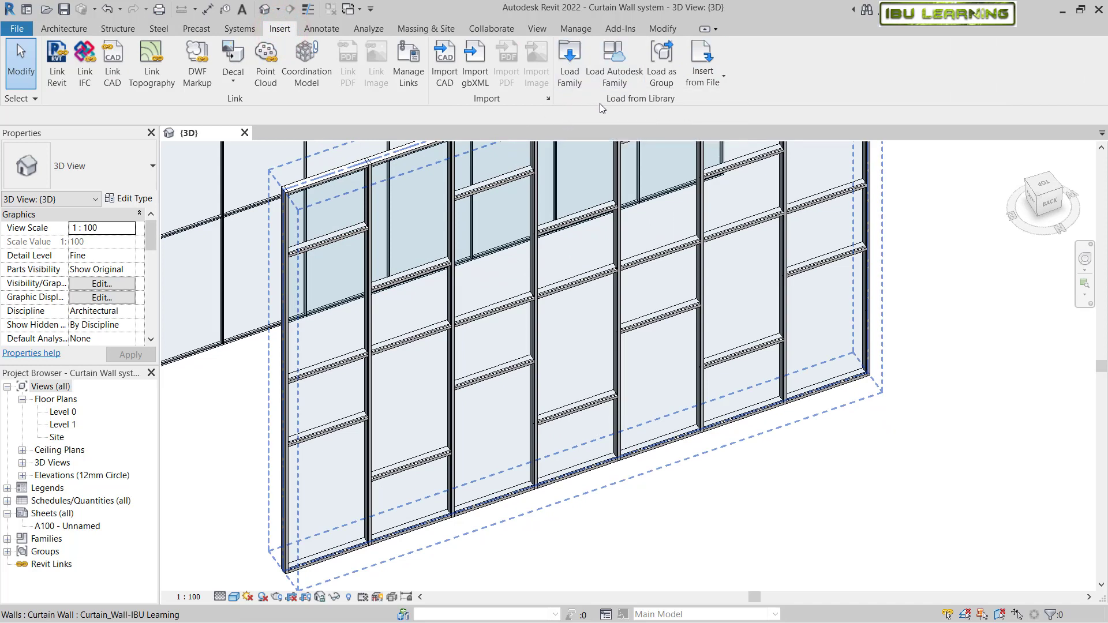
pyautogui.click(570, 68)
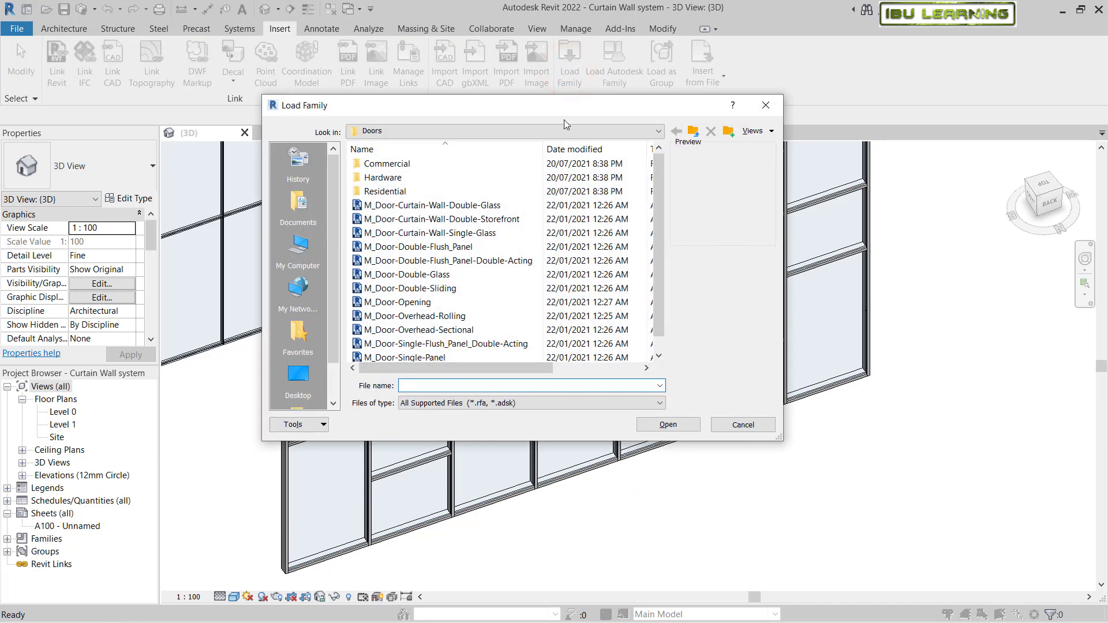
pyautogui.click(694, 132)
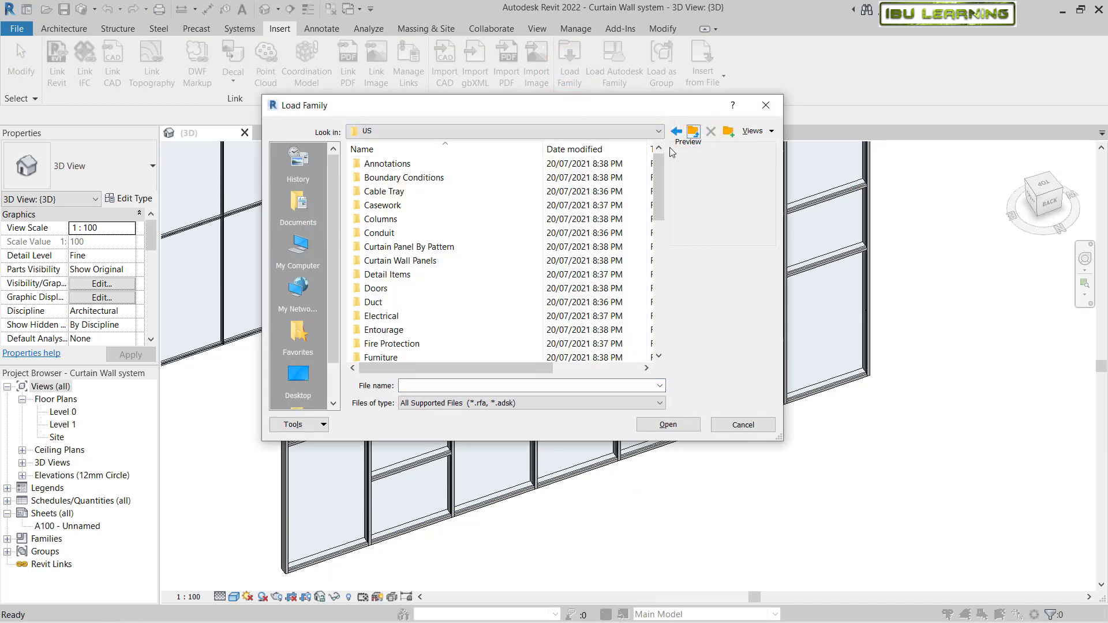
pyautogui.scroll(-2, 401, 283)
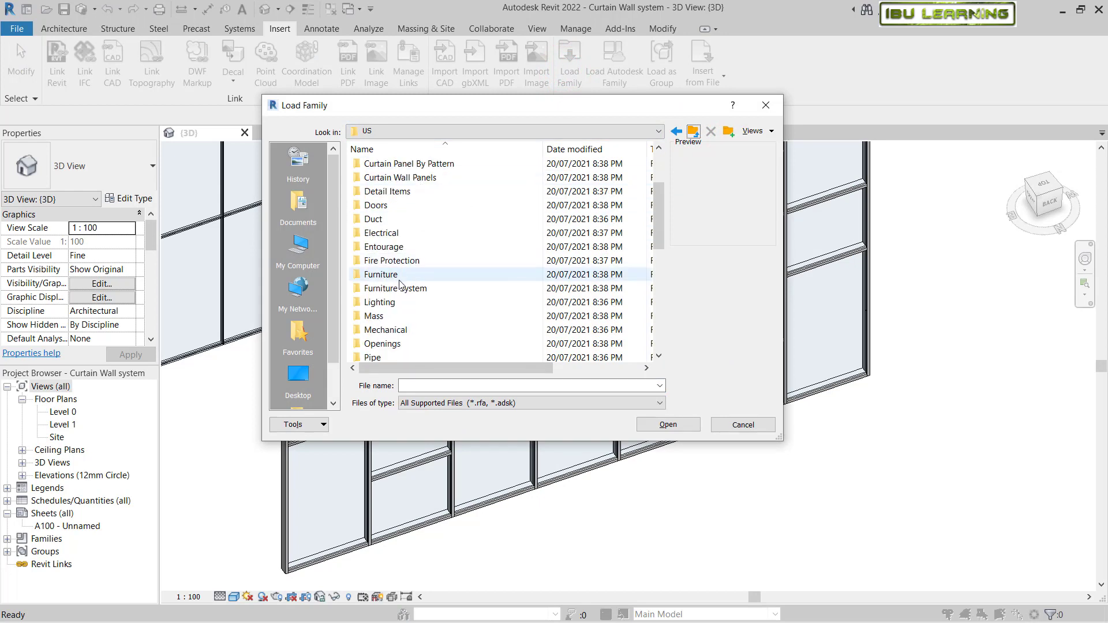
pyautogui.click(389, 206)
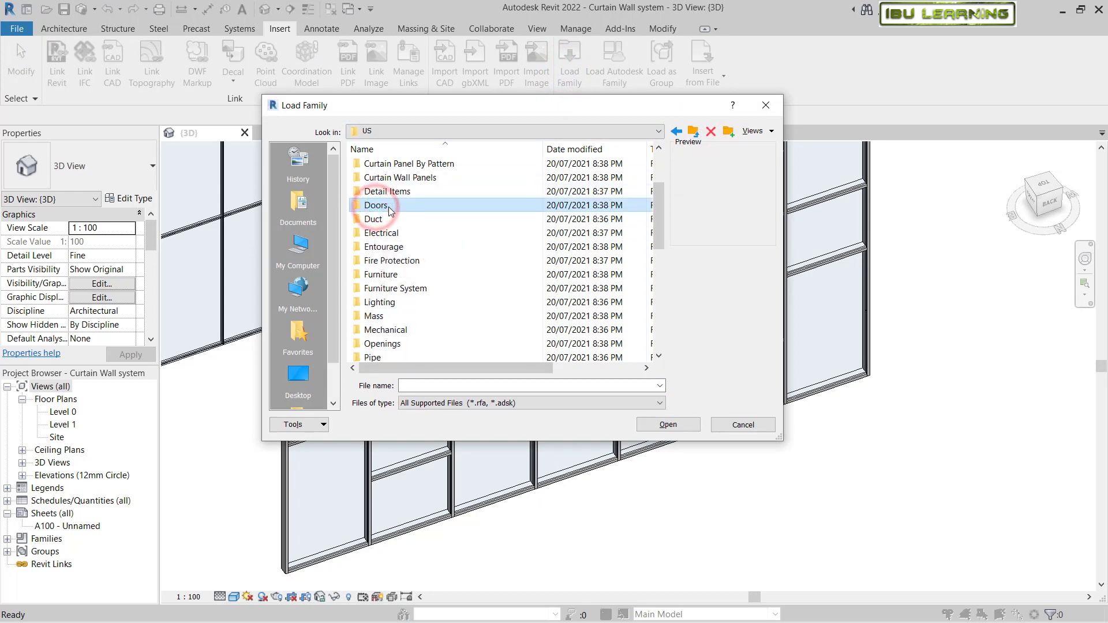
pyautogui.click(656, 427)
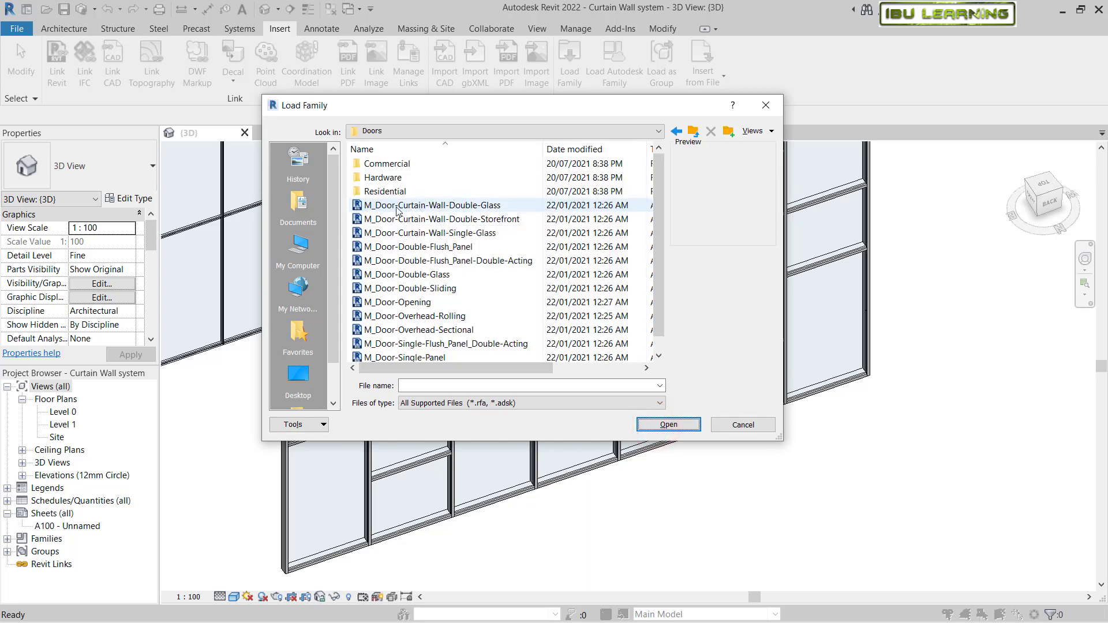
# Step: Preview the curtain wall doors and load M_Door-Curtain-Wall-Double-Storefront.rfa
pyautogui.click(401, 207)
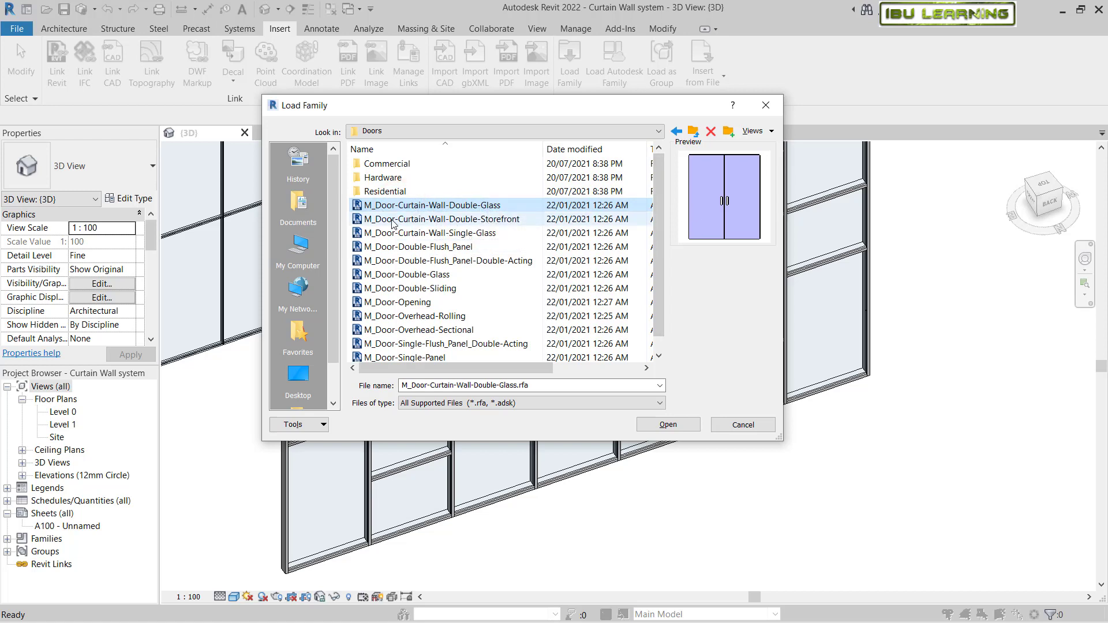
pyautogui.click(391, 220)
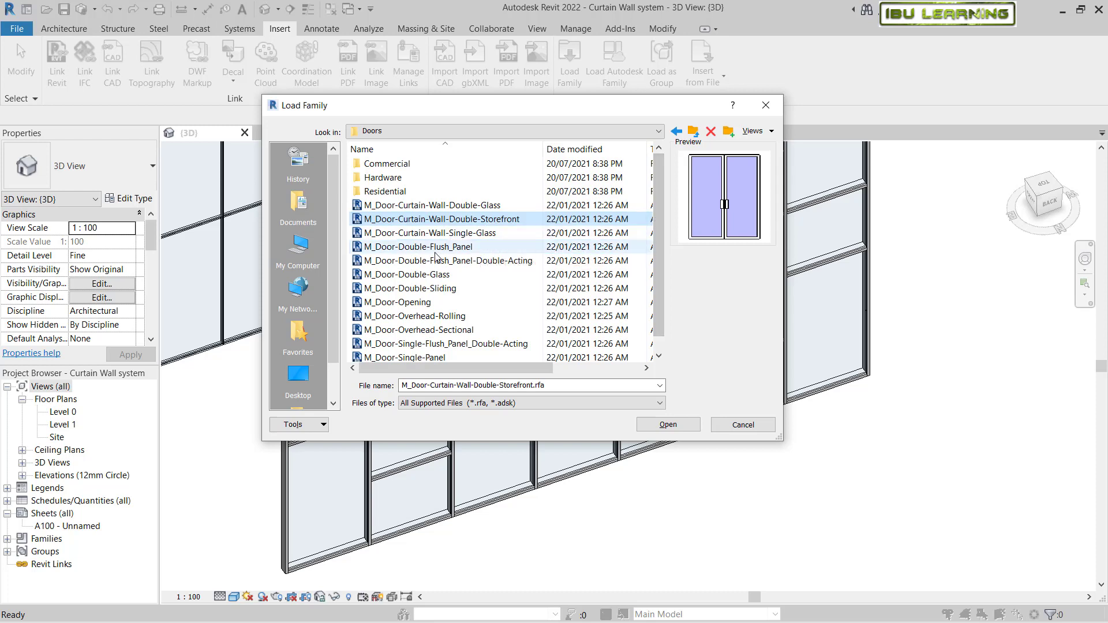
pyautogui.click(397, 234)
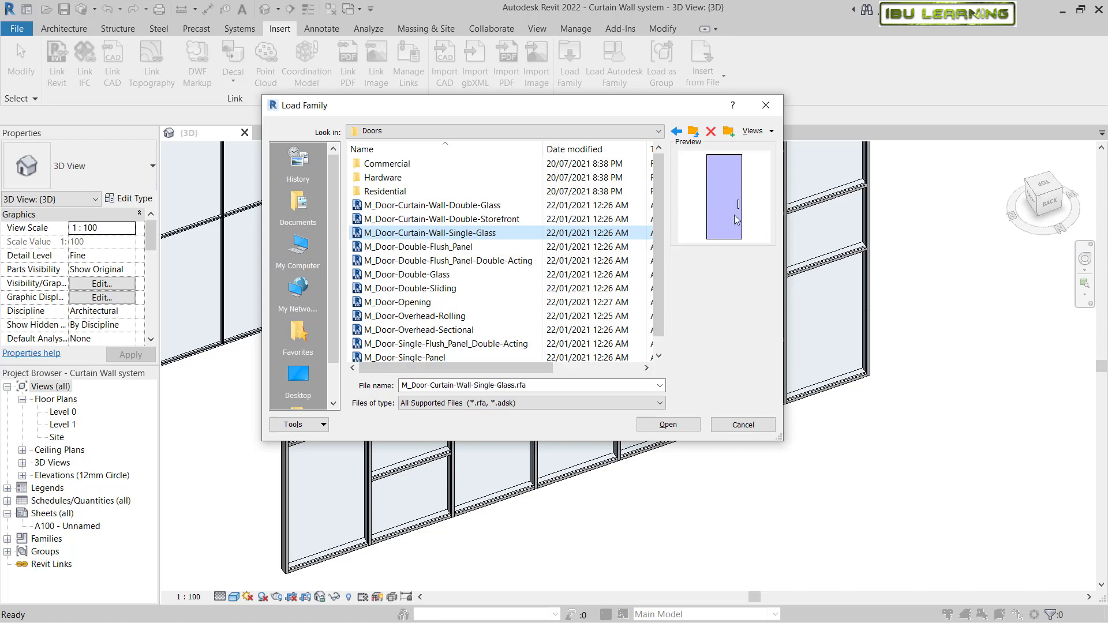
pyautogui.click(502, 220)
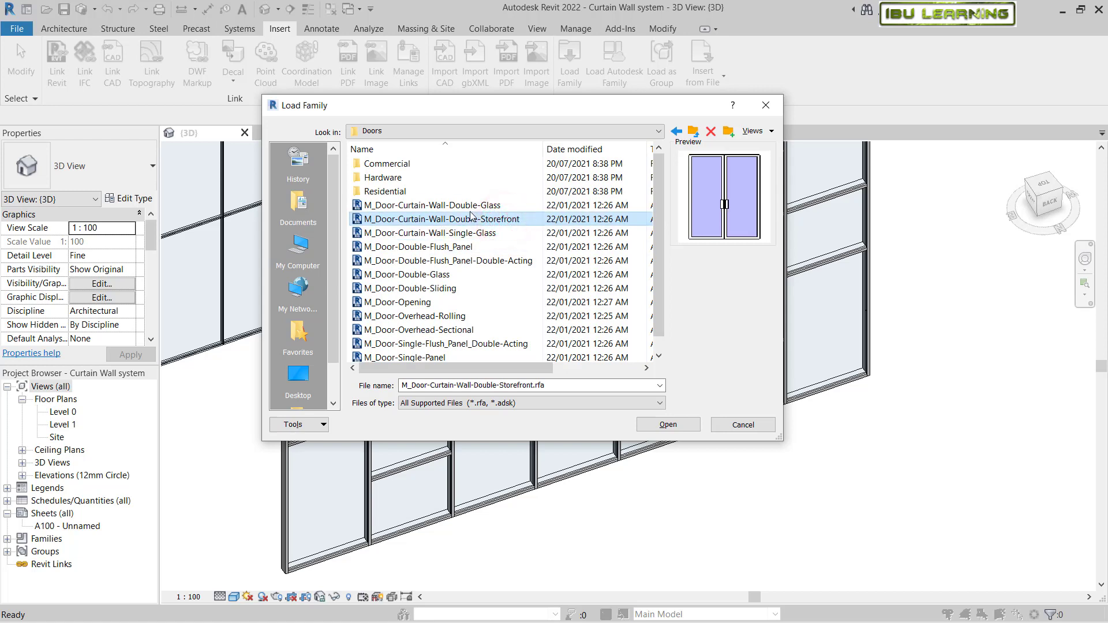
pyautogui.click(658, 424)
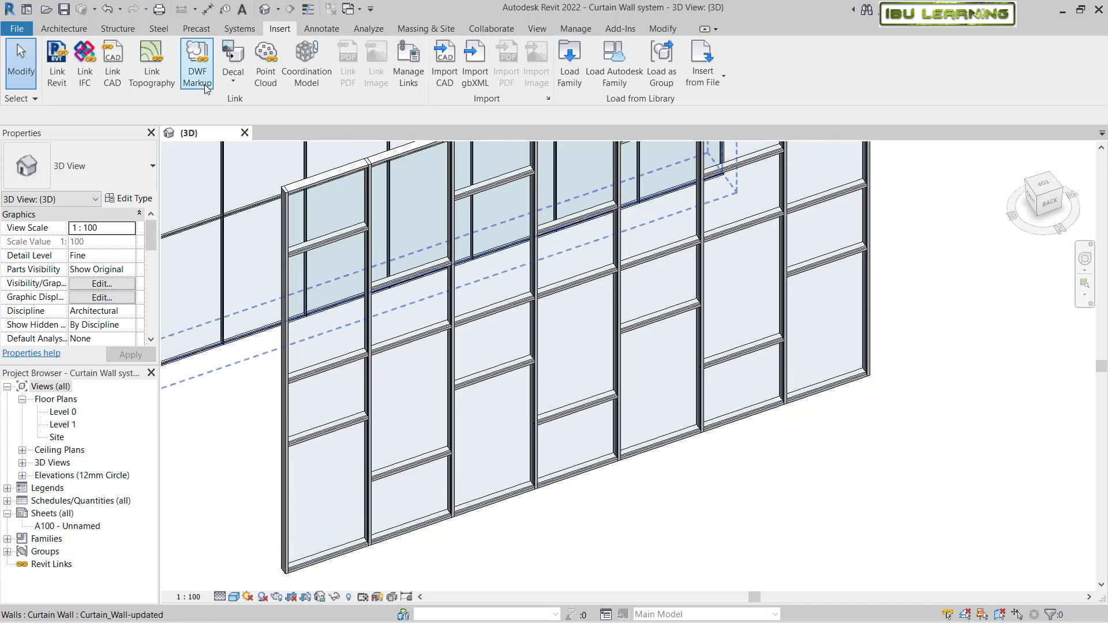
# Step: Select a bottom glazed panel and change its type to M_Door-Curtain-Wall-Double-Storefront
pyautogui.moveTo(740, 463); pyautogui.dragTo(752, 447, button='middle')
pyautogui.click(747, 414)
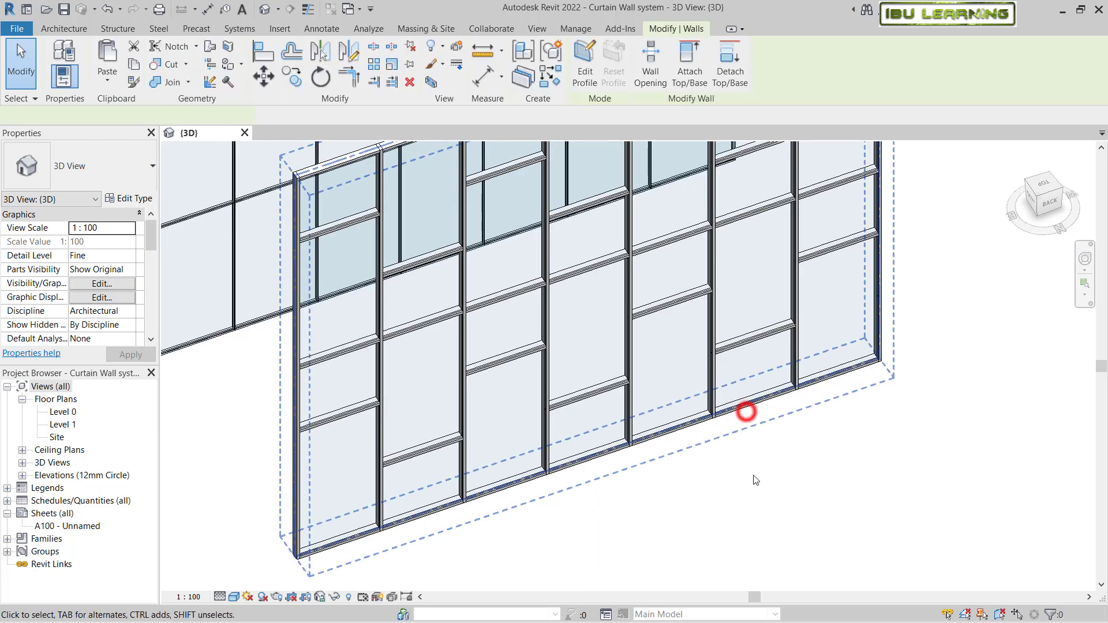
pyautogui.press('Escape')
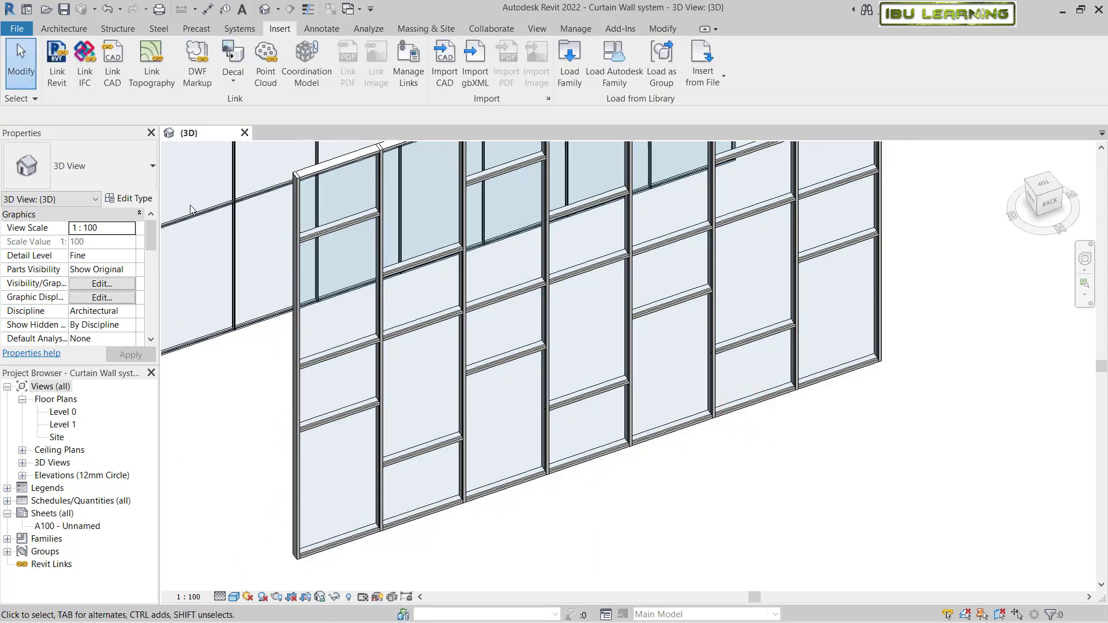
pyautogui.press('Tab')
pyautogui.click(687, 420)
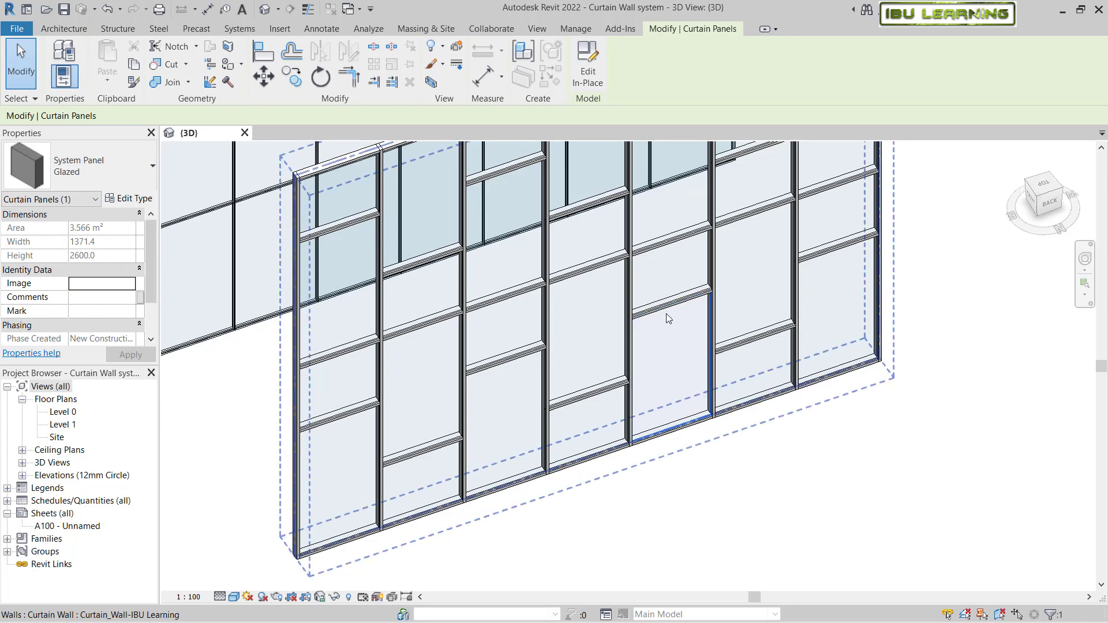
pyautogui.scroll(2, 652, 404)
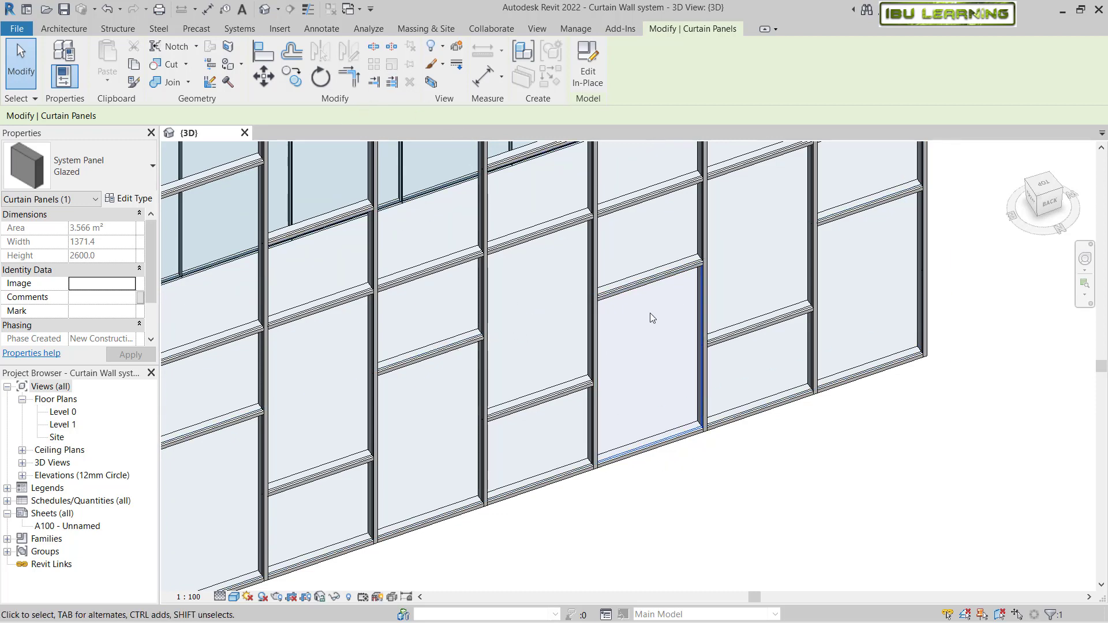
pyautogui.scroll(1, 666, 321)
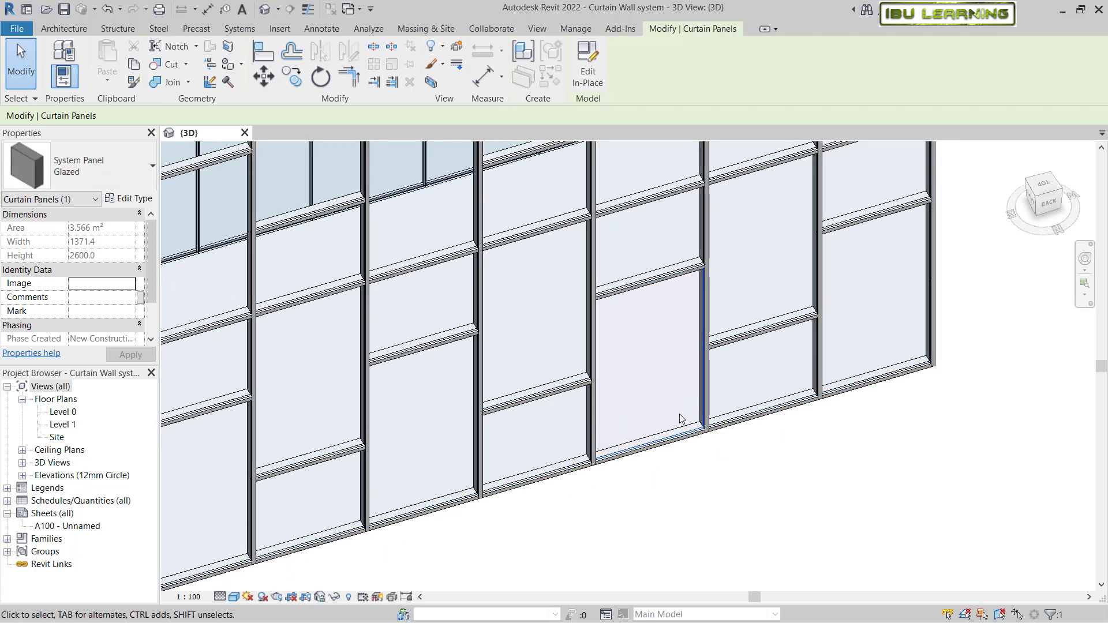
pyautogui.click(97, 166)
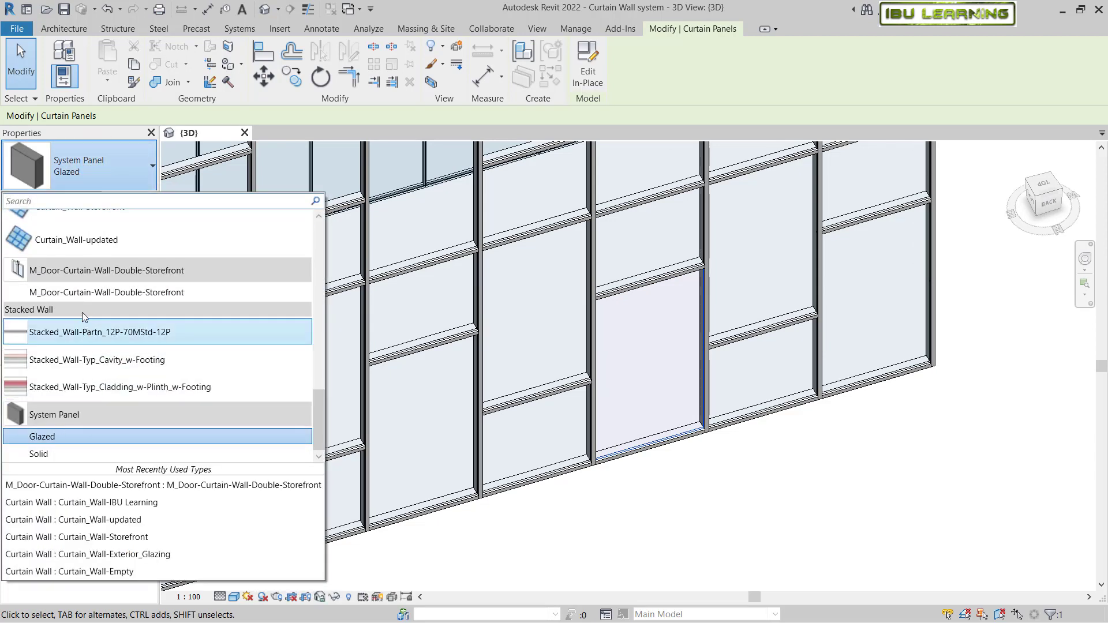
pyautogui.moveTo(50, 295)
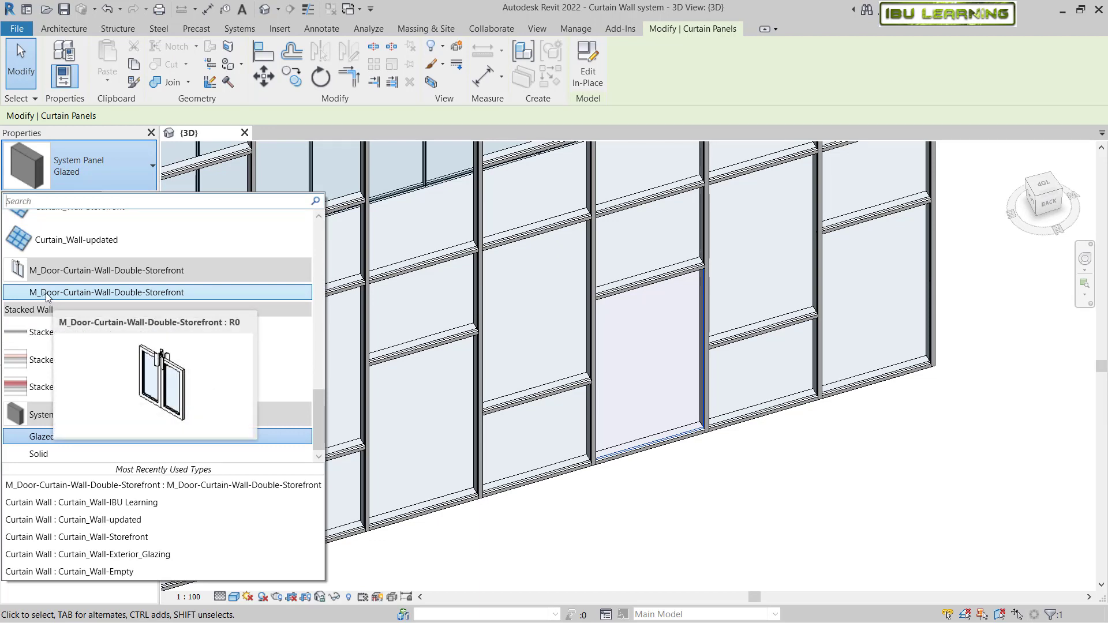
pyautogui.click(139, 294)
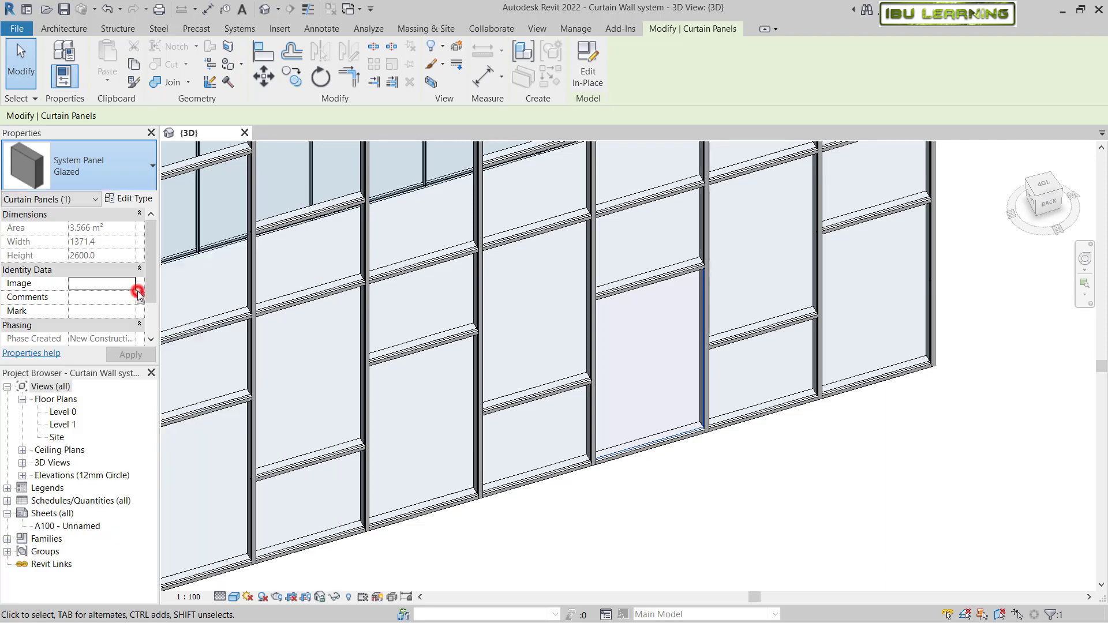
# Step: Select and orbit around the new storefront door to inspect it, then deselect
pyautogui.click(744, 474)
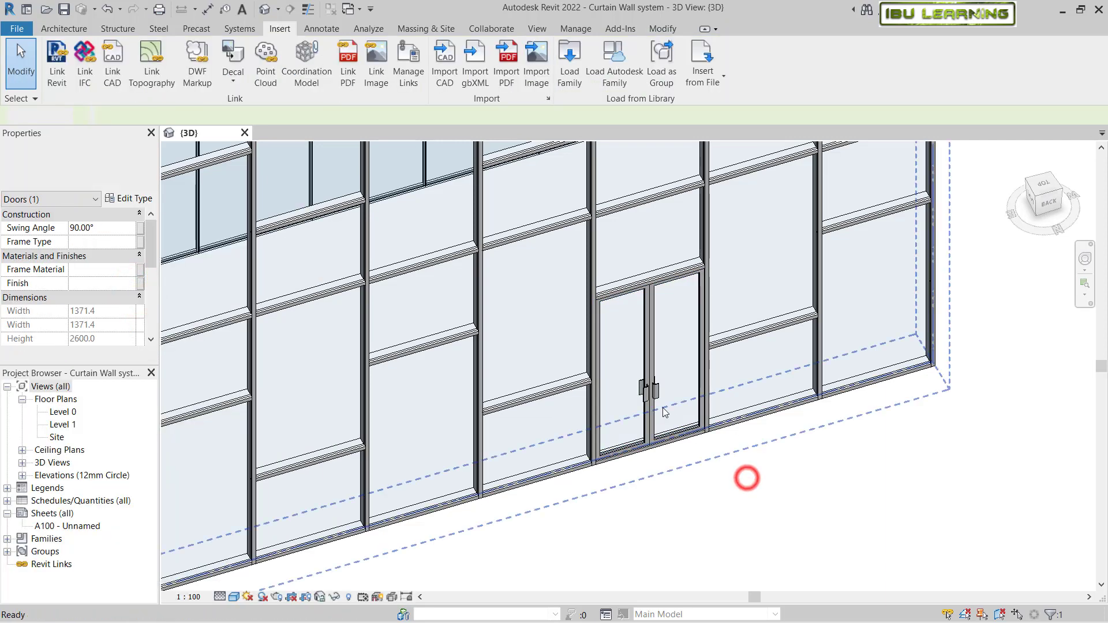
pyautogui.scroll(2, 663, 407)
pyautogui.click(655, 388)
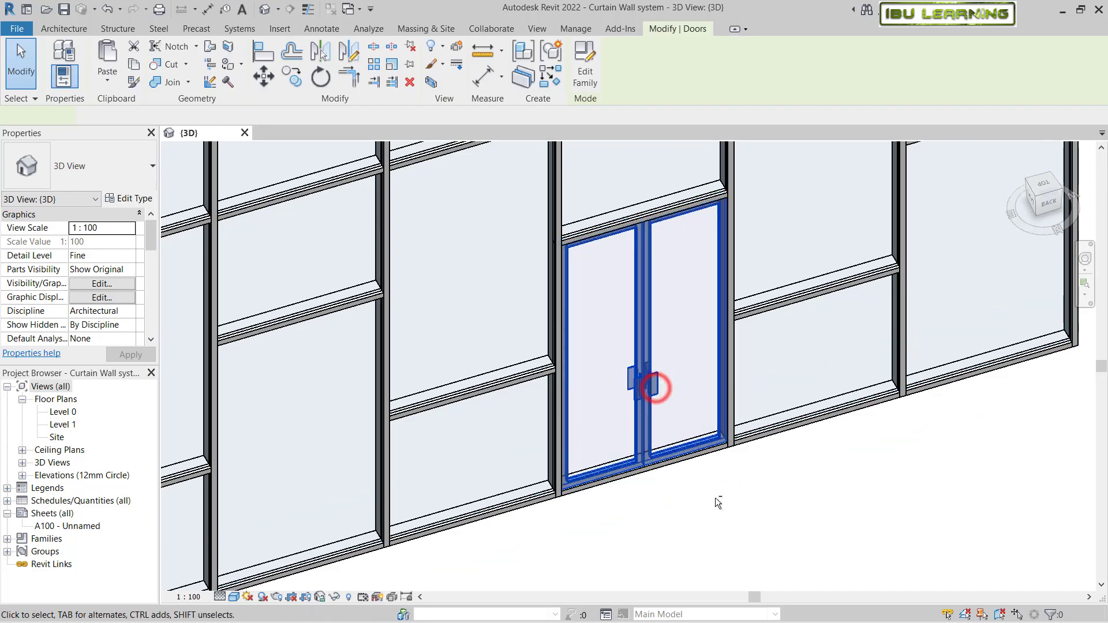
pyautogui.keyDown('shift'); pyautogui.moveTo(655, 388); pyautogui.dragTo(684, 369, button='middle'); pyautogui.keyUp('shift')
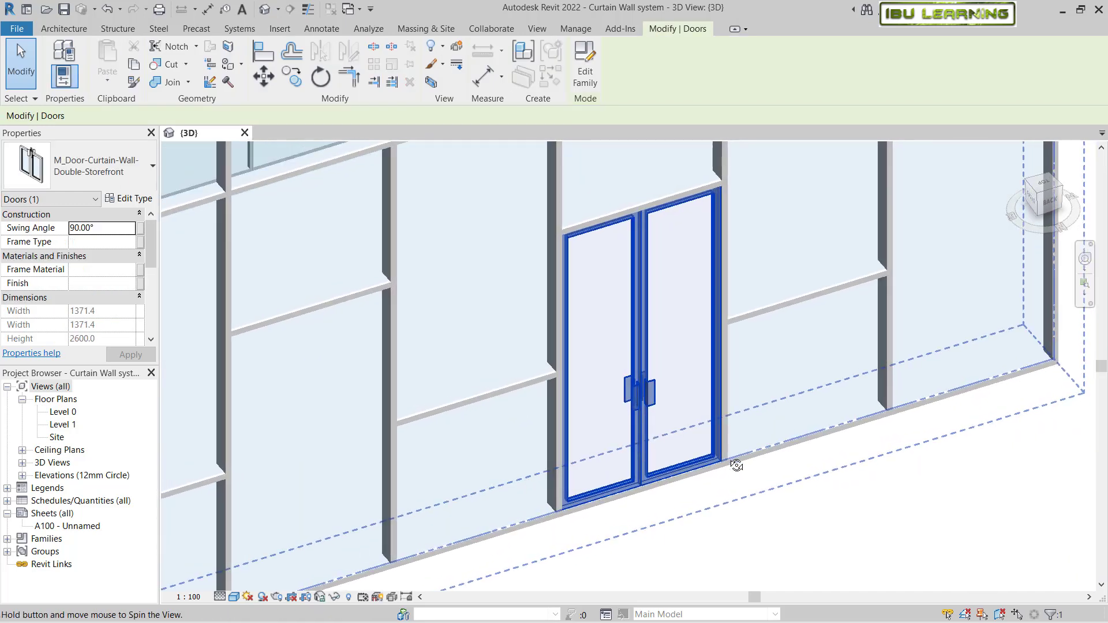
pyautogui.press('Escape')
pyautogui.scroll(-3, 675, 398)
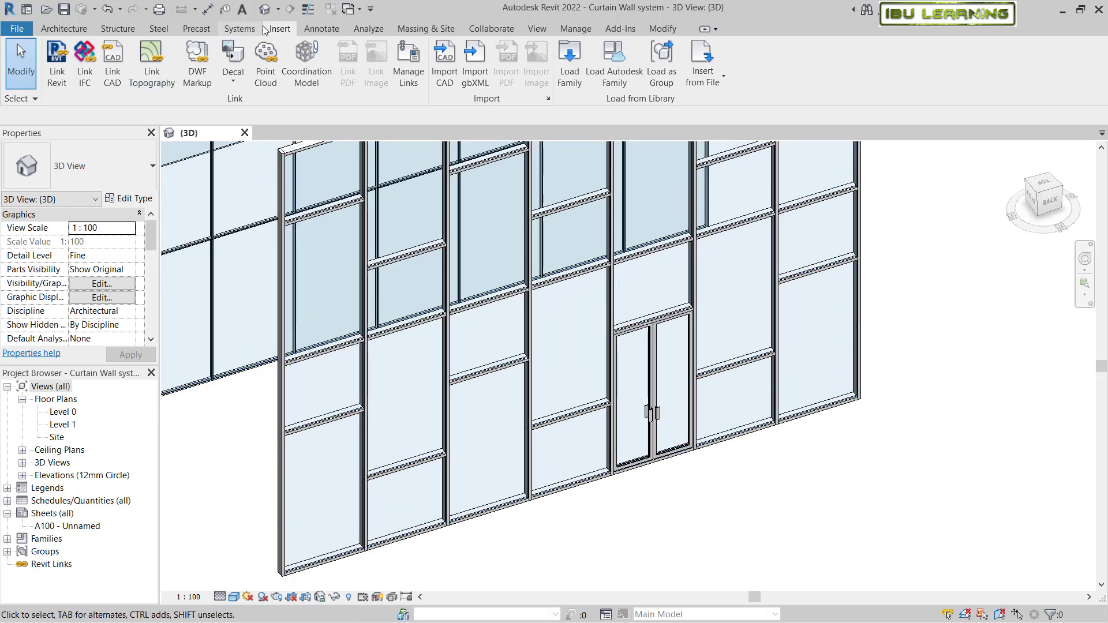
# Step: Load M_Curtain Wall-Awning.rfa from the US Windows library folder
pyautogui.click(570, 81)
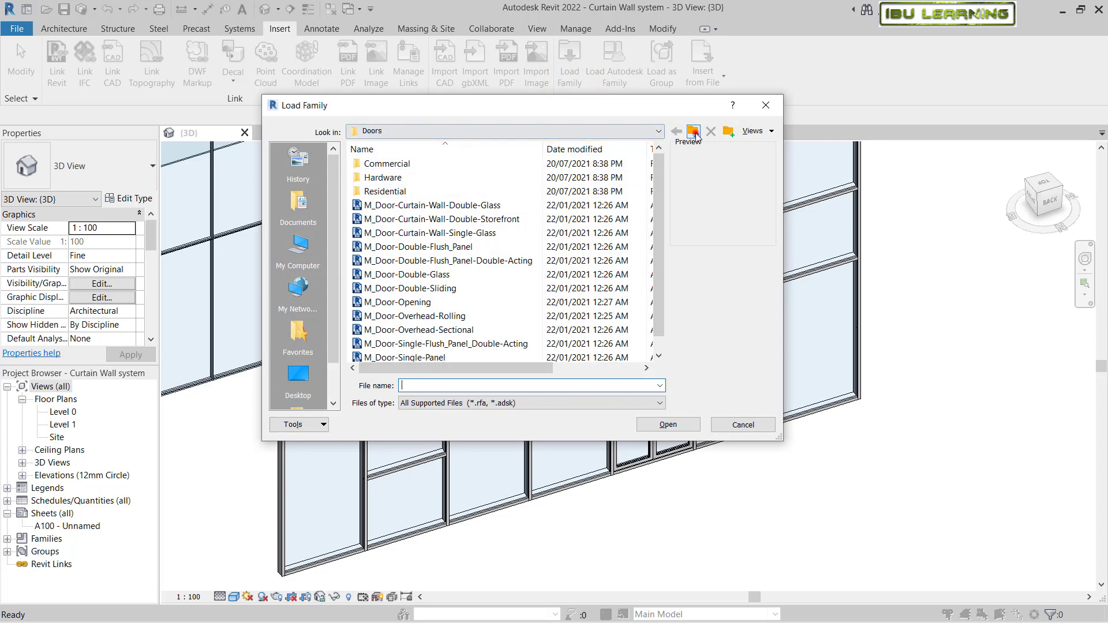
pyautogui.click(694, 133)
pyautogui.click(378, 302)
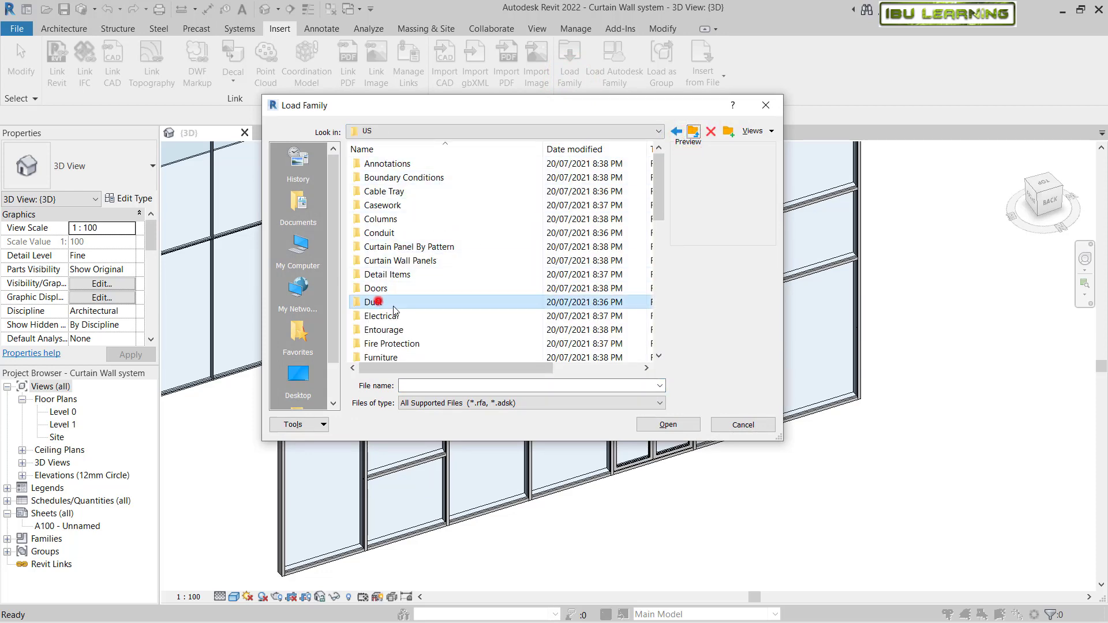
pyautogui.scroll(-10, 395, 312)
pyautogui.click(382, 342)
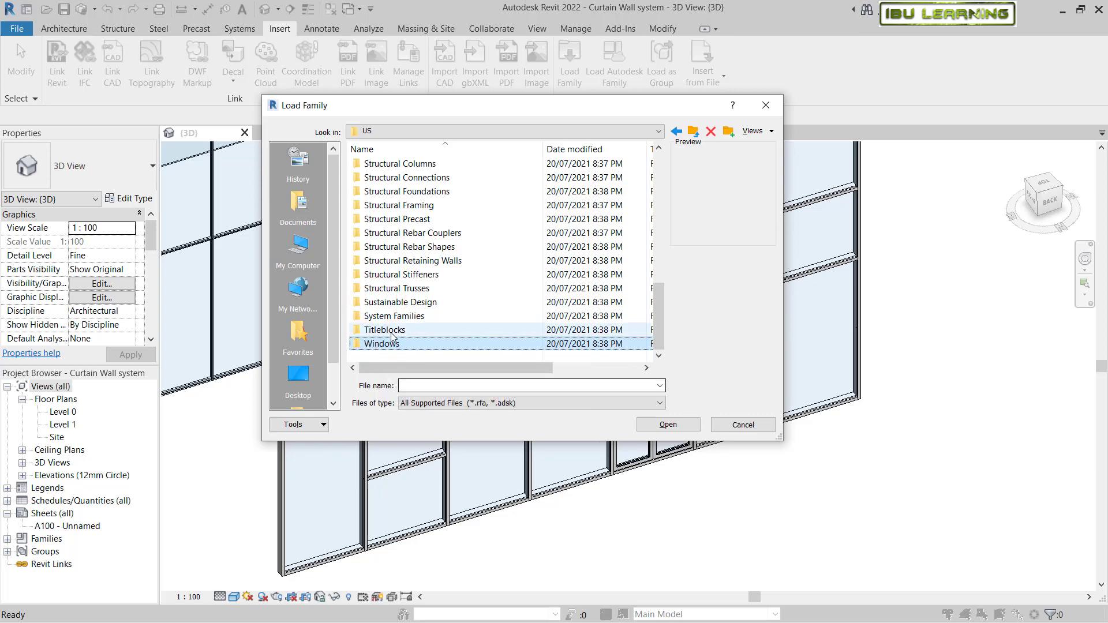
pyautogui.doubleClick(381, 344)
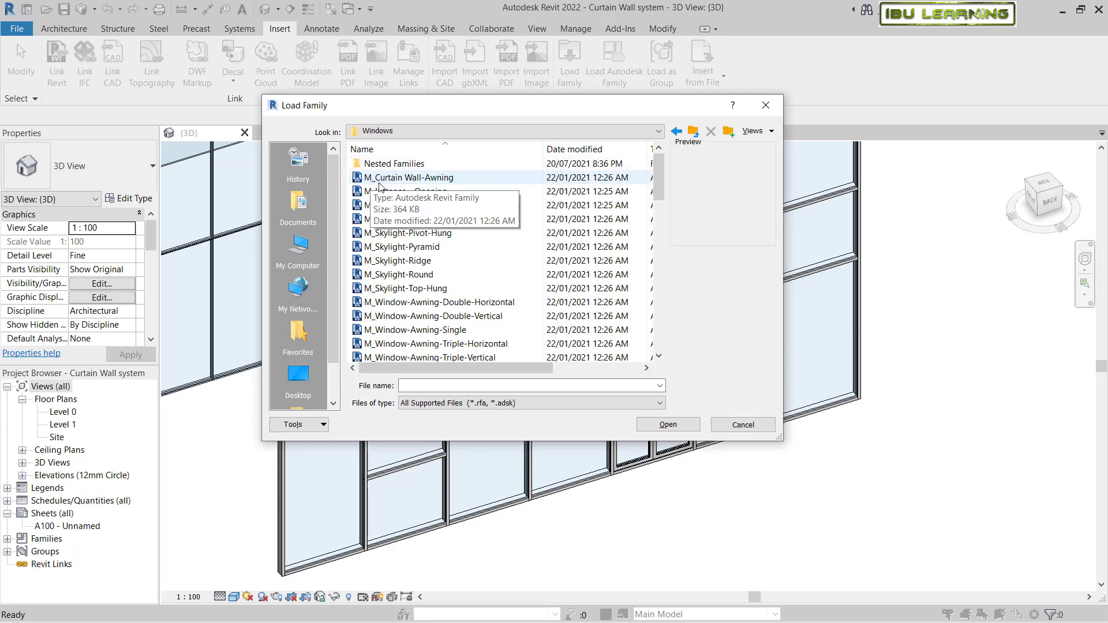
pyautogui.click(443, 179)
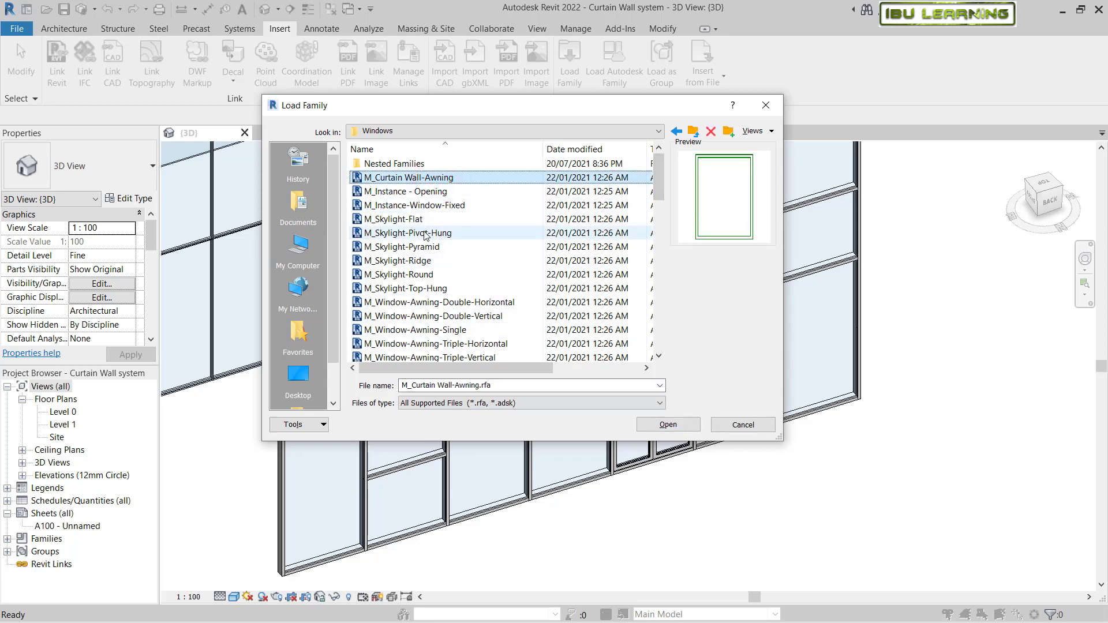
pyautogui.click(659, 425)
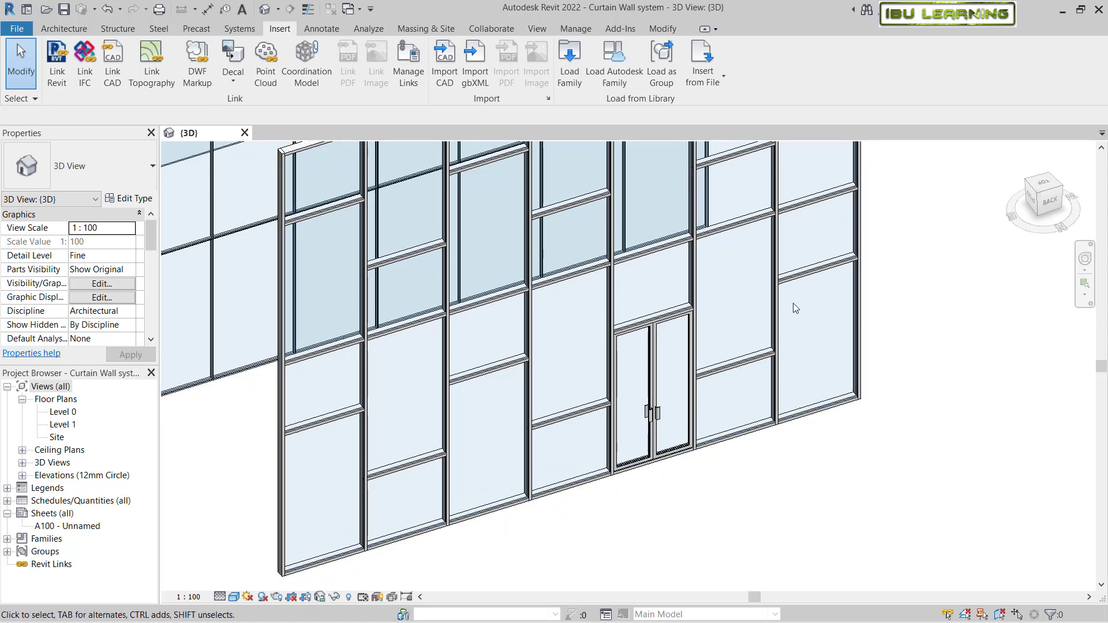
# Step: Change the glazed panel above the door to the M_Curtain Wall-Awning type
pyautogui.press('Tab')
pyautogui.click(679, 312)
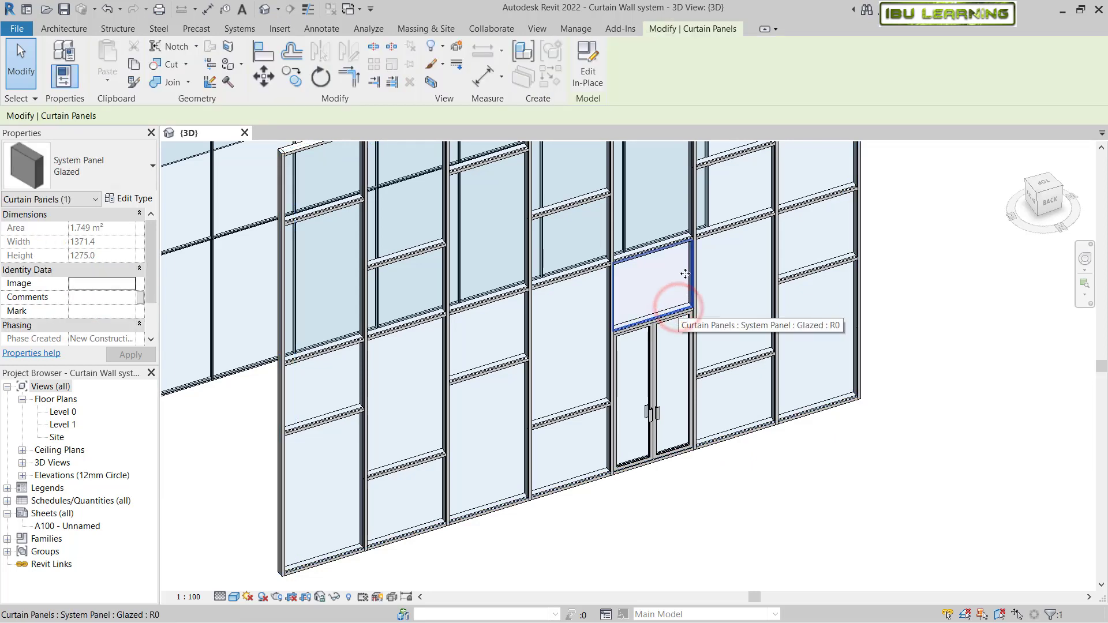
pyautogui.scroll(3, 693, 332)
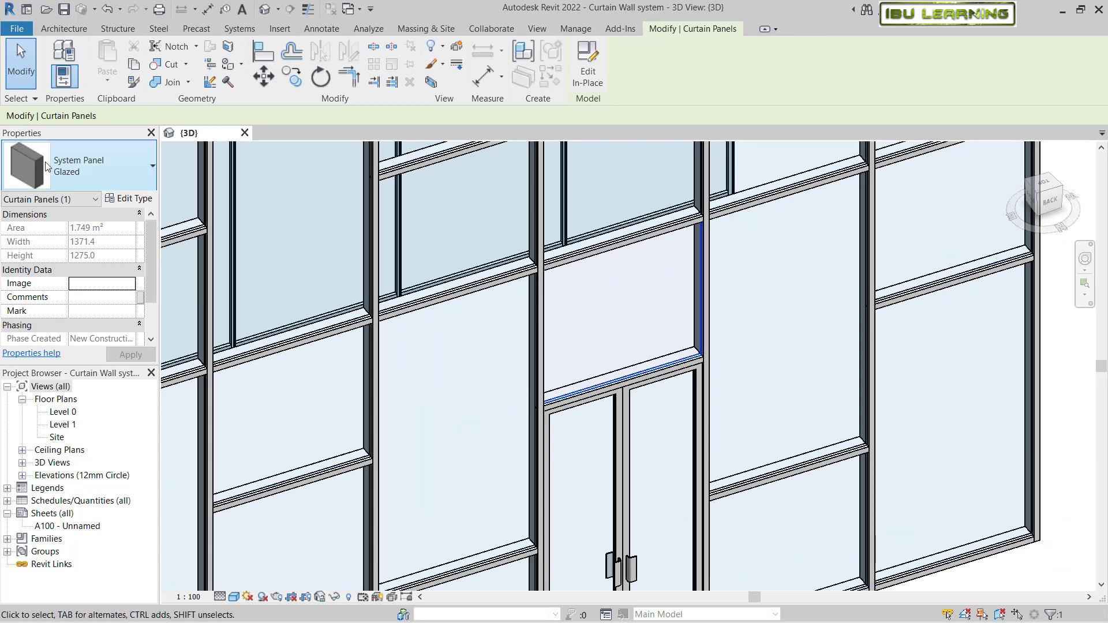
pyautogui.click(79, 157)
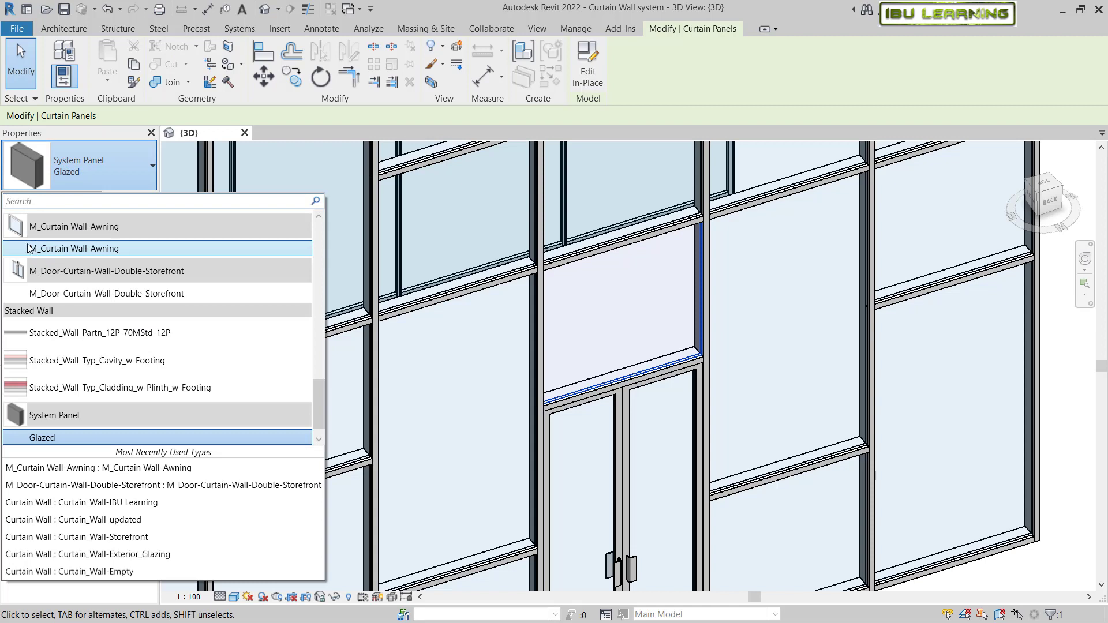
pyautogui.click(58, 249)
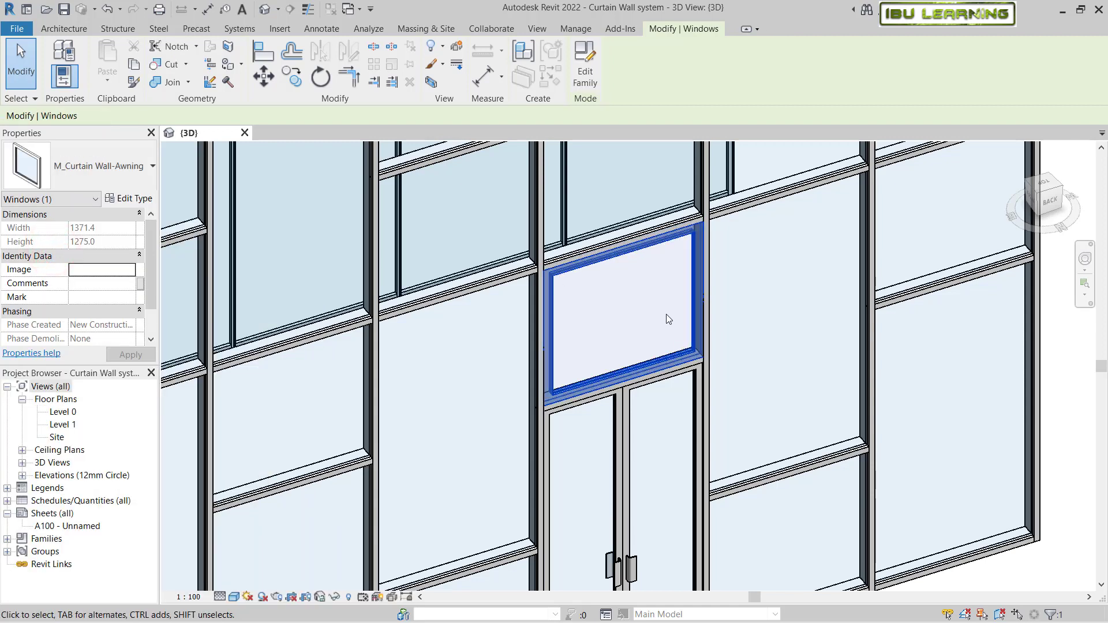
# Step: Inspect the awning panel closely, deselect it, and zoom out to the full wall
pyautogui.scroll(2, 666, 317)
pyautogui.keyDown('shift'); pyautogui.moveTo(652, 355); pyautogui.dragTo(632, 257, button='middle'); pyautogui.keyUp('shift')
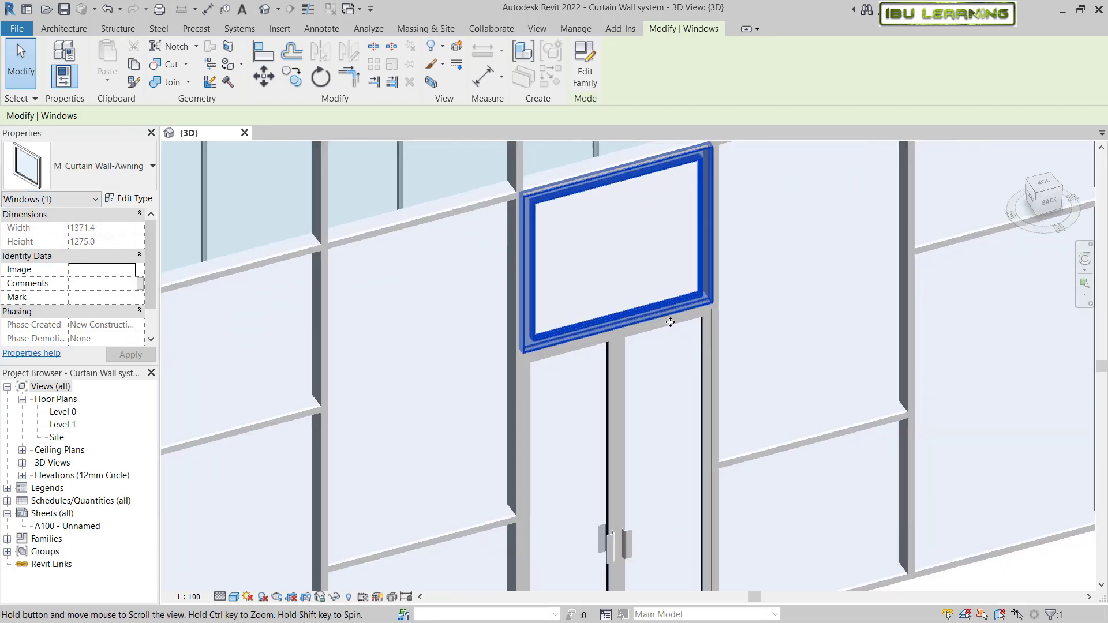
pyautogui.press('Escape')
pyautogui.scroll(-3, 627, 397)
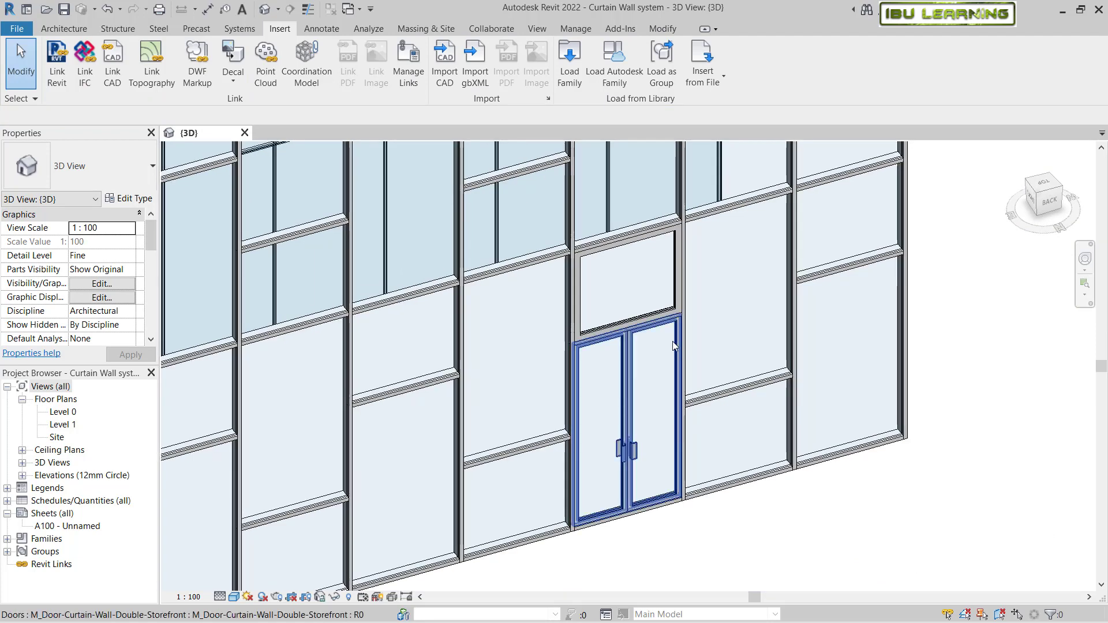
pyautogui.press('m')
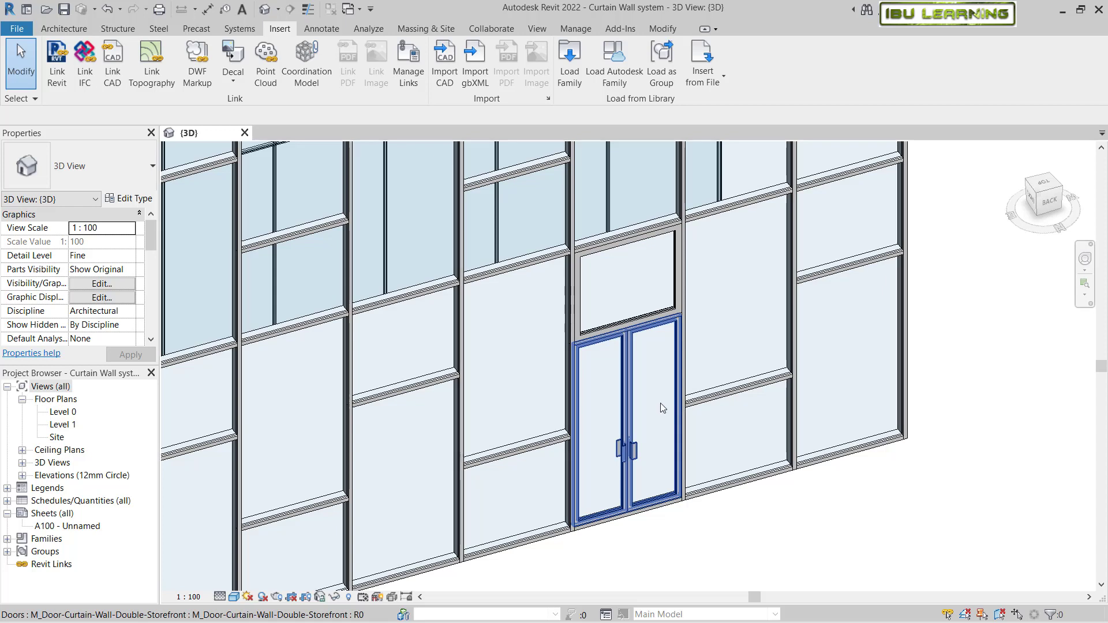
pyautogui.click(635, 446)
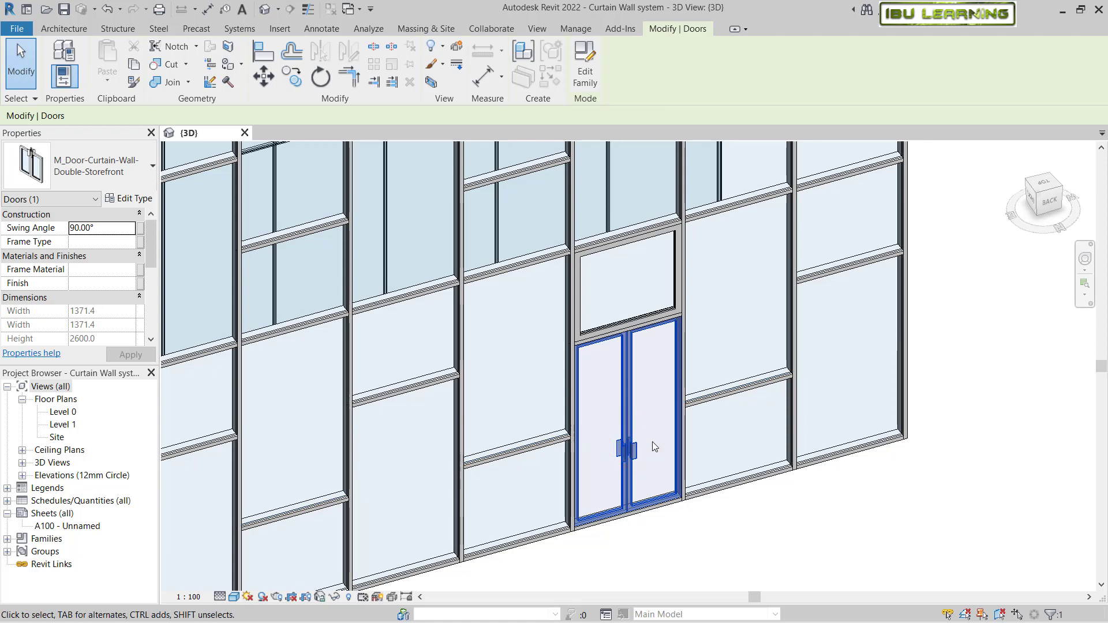
pyautogui.press('m')
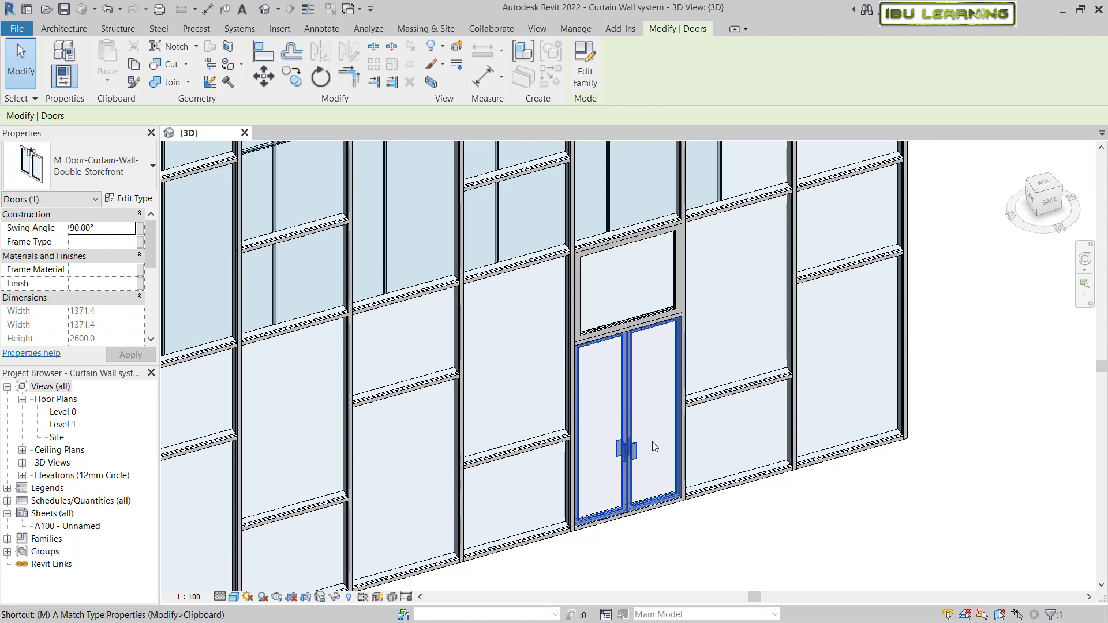
pyautogui.press('a')
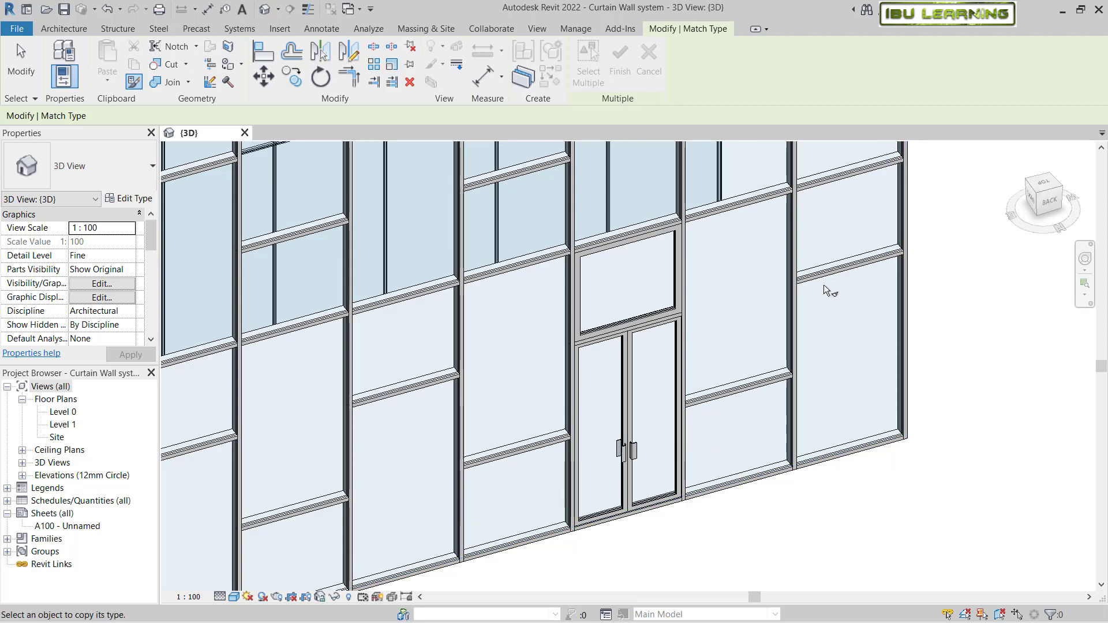
pyautogui.click(801, 322)
pyautogui.scroll(-3, 807, 341)
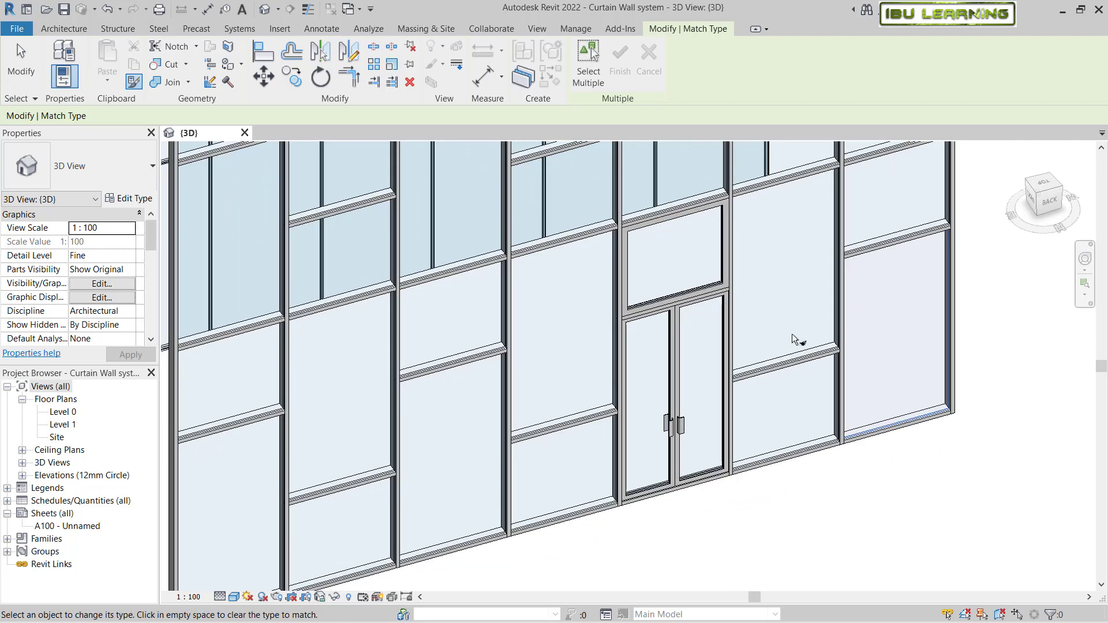
pyautogui.click(798, 343)
pyautogui.press('Escape')
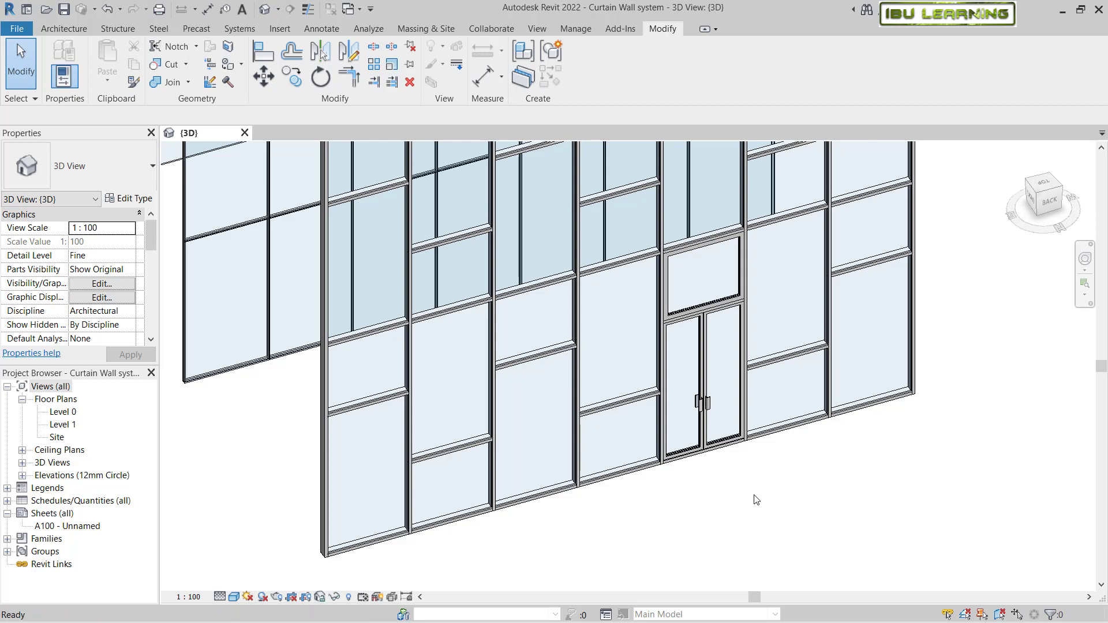
# Step: With Match Type (MA), copy the storefront door onto three bottom glazed panels
pyautogui.press('m')
pyautogui.press('a')
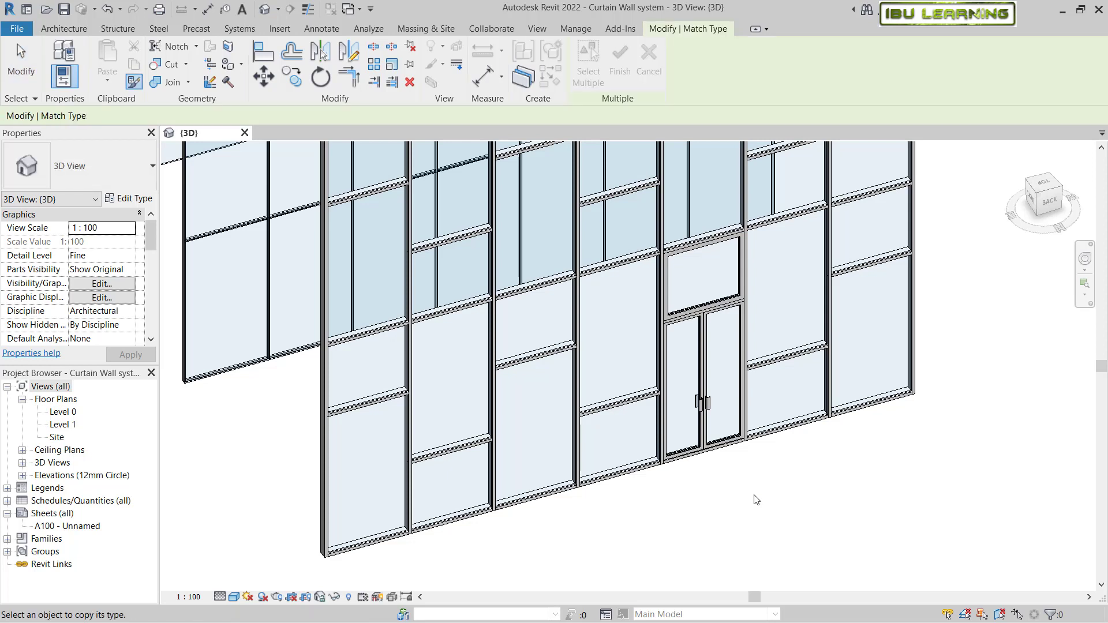
pyautogui.click(708, 400)
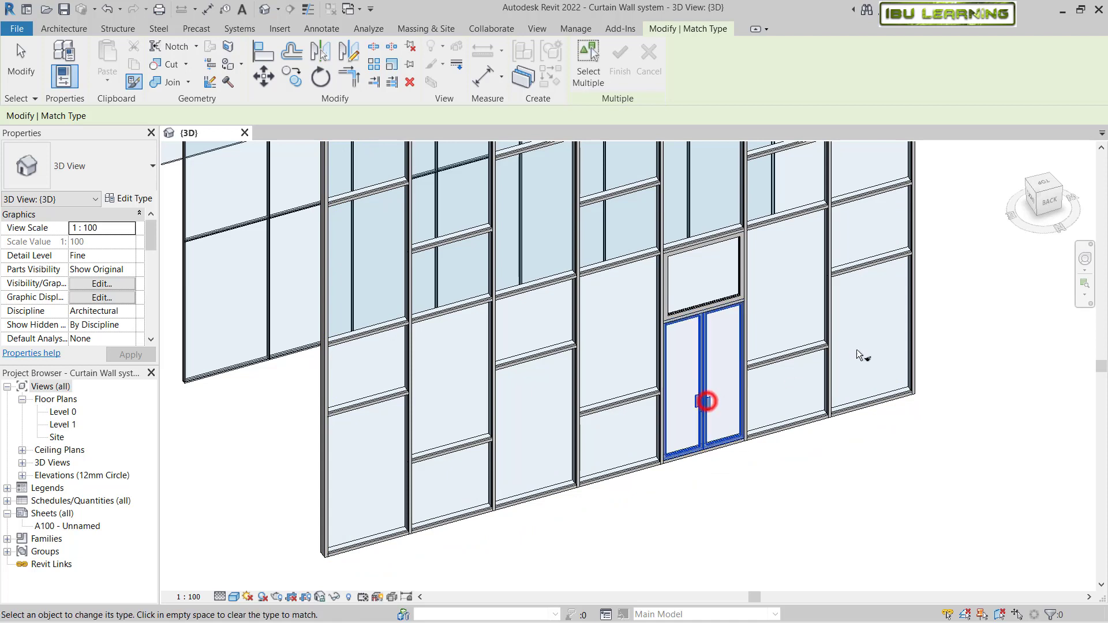
pyautogui.click(833, 369)
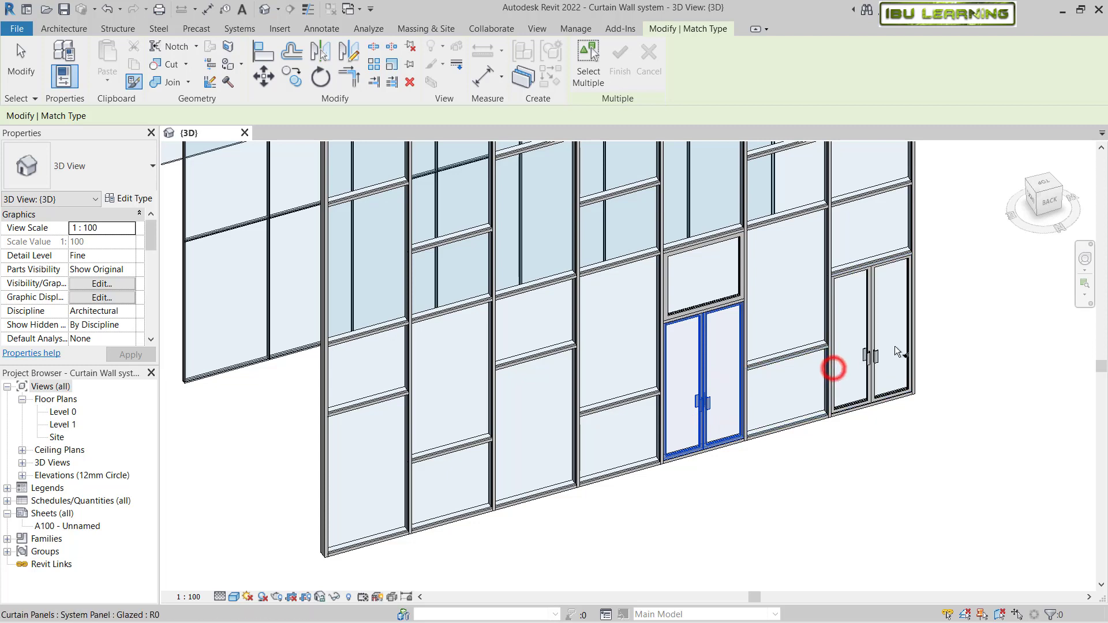
pyautogui.click(570, 445)
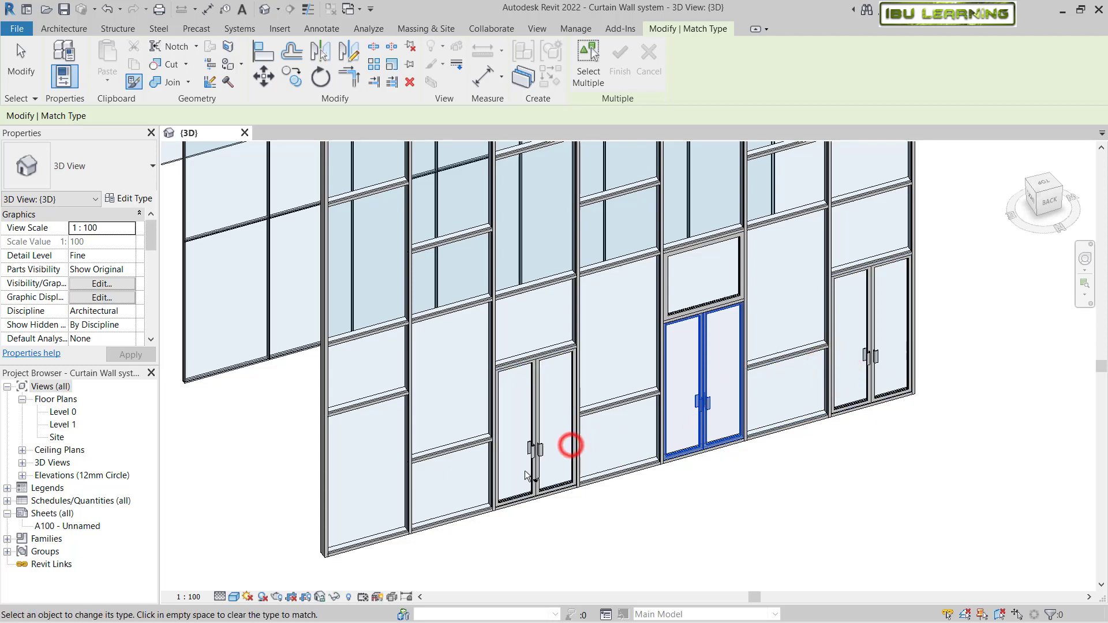
pyautogui.click(401, 491)
pyautogui.moveTo(729, 460); pyautogui.dragTo(701, 439, button='middle')
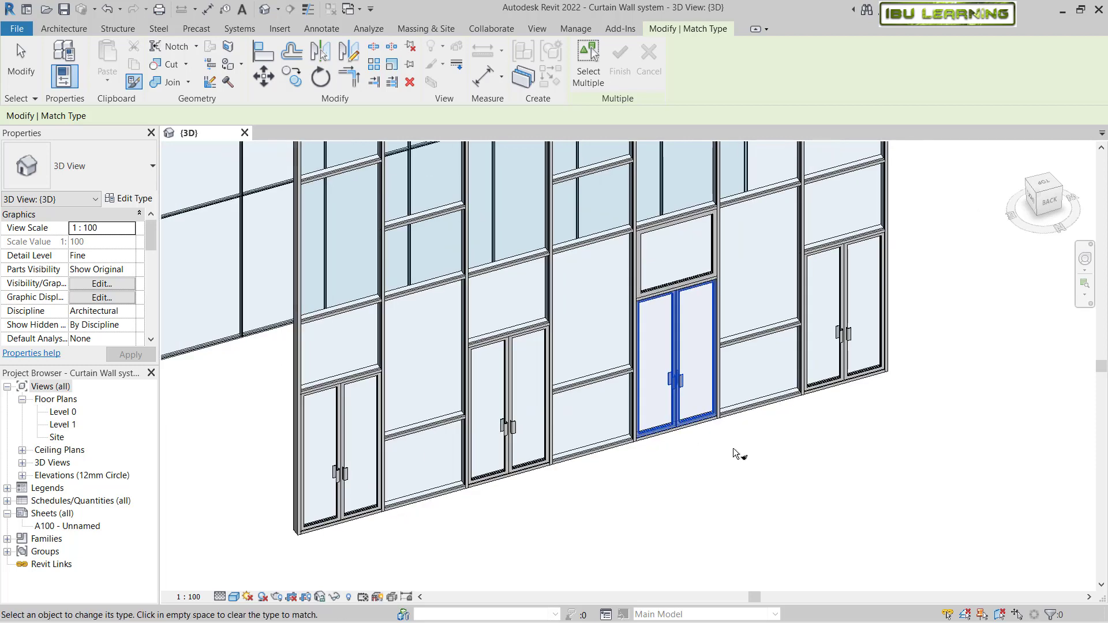
pyautogui.press('Escape')
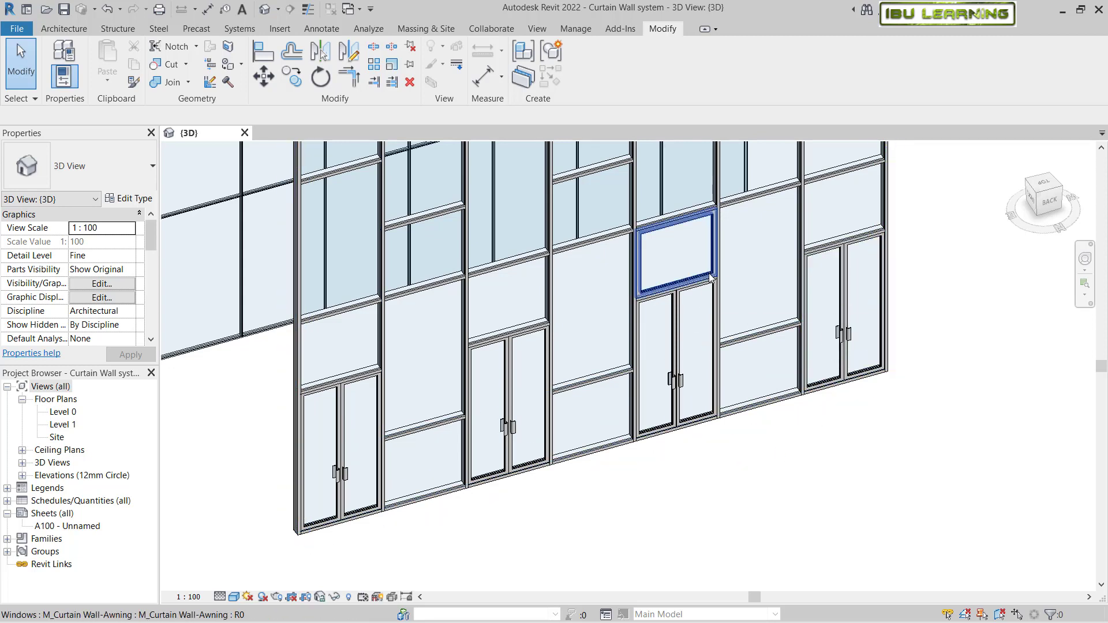
# Step: Use Match Type (MA) to copy the awning panel onto the panels above the left, centre-left and right doors
pyautogui.press('m')
pyautogui.press('a')
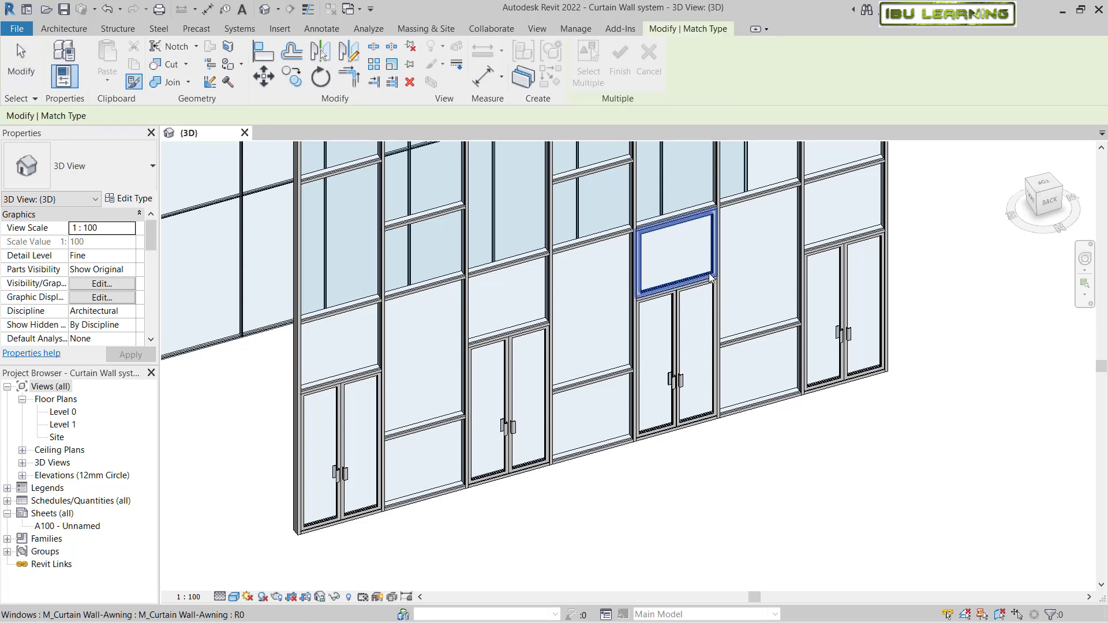
pyautogui.click(709, 276)
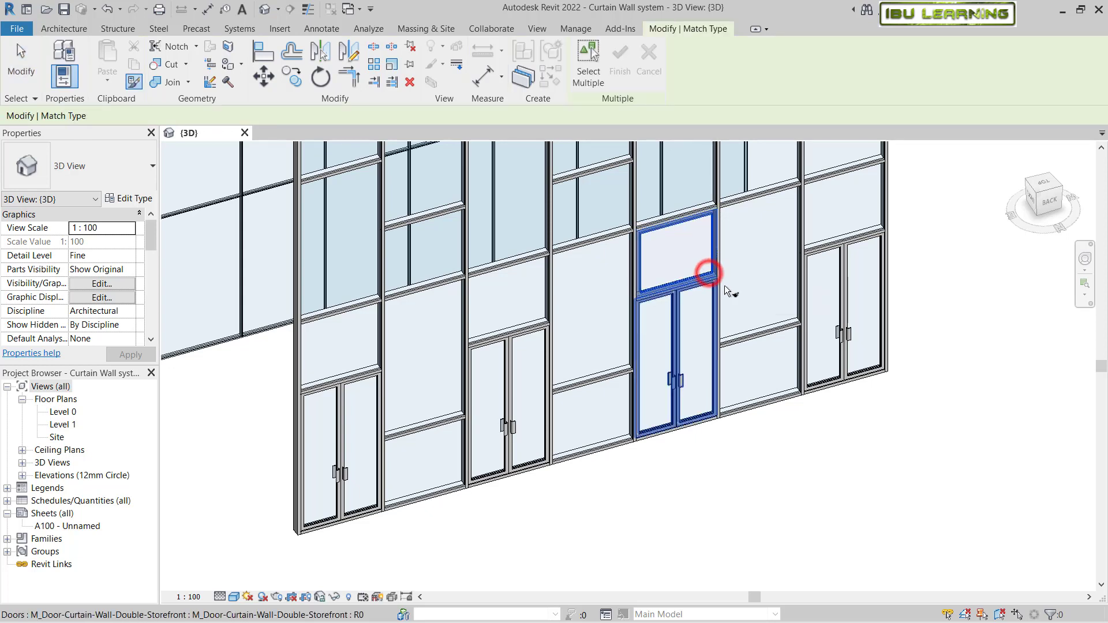
pyautogui.click(539, 322)
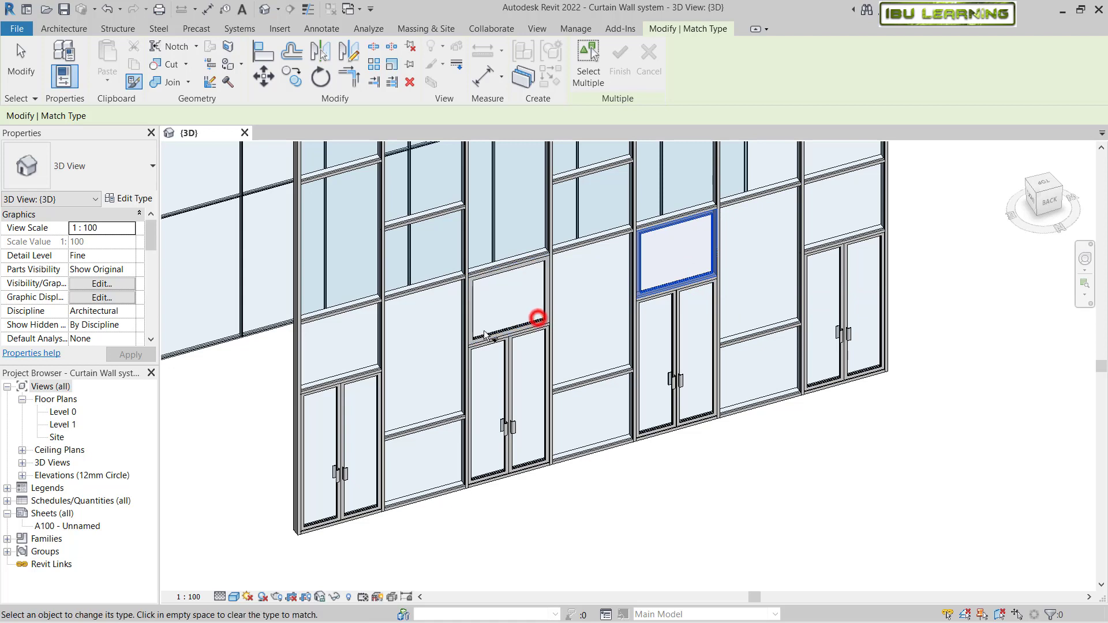
pyautogui.click(375, 363)
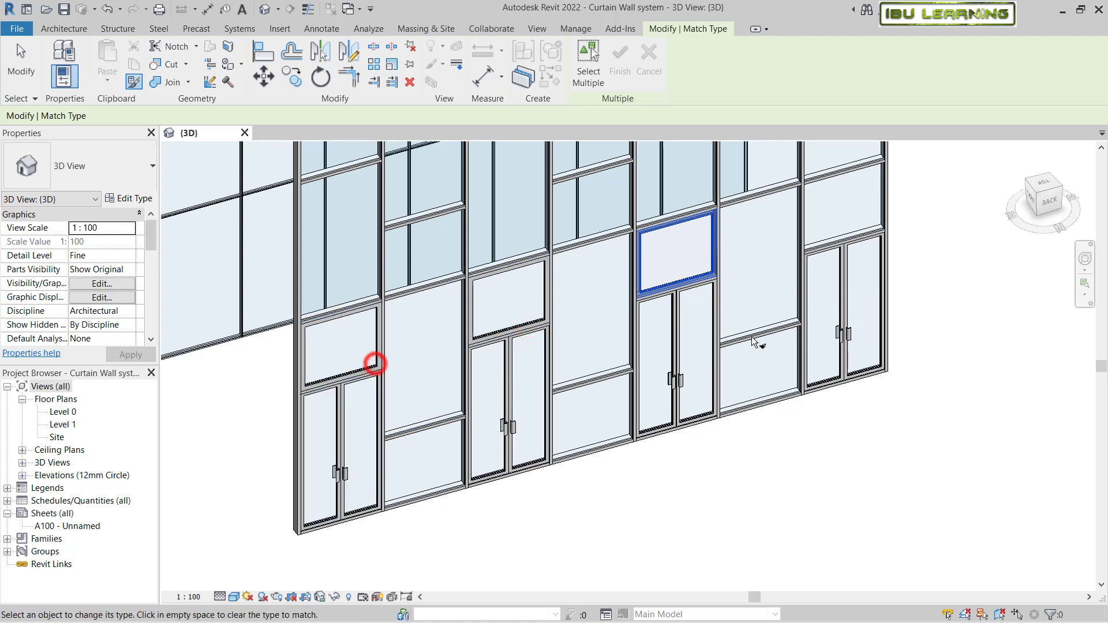
pyautogui.click(838, 240)
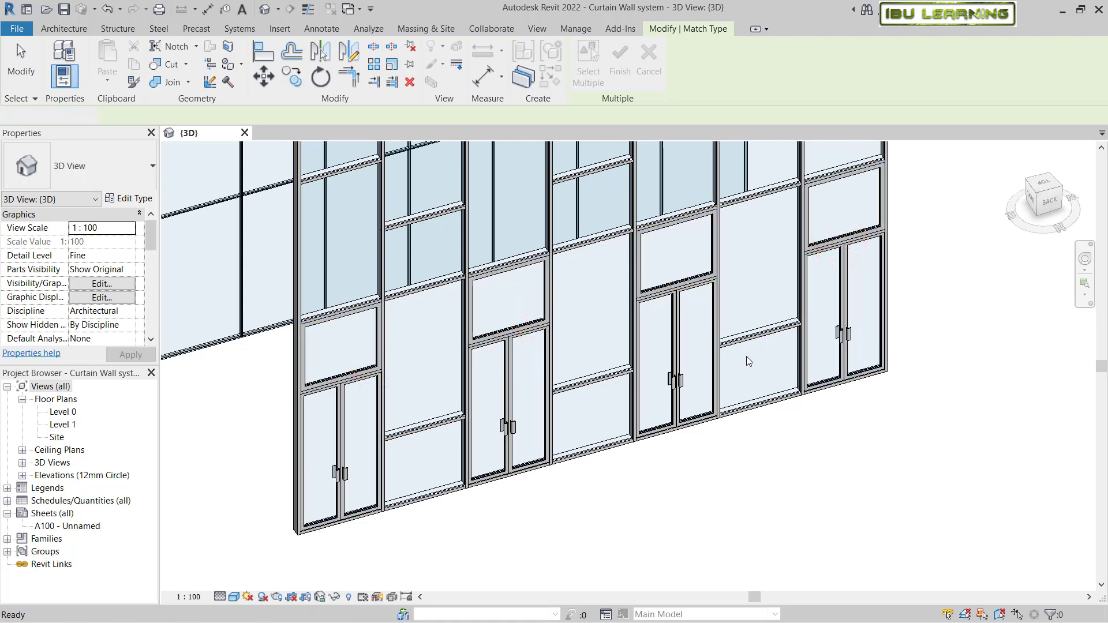
pyautogui.press('Escape')
pyautogui.keyDown('shift'); pyautogui.moveTo(746, 356); pyautogui.dragTo(757, 428, button='middle'); pyautogui.keyUp('shift')
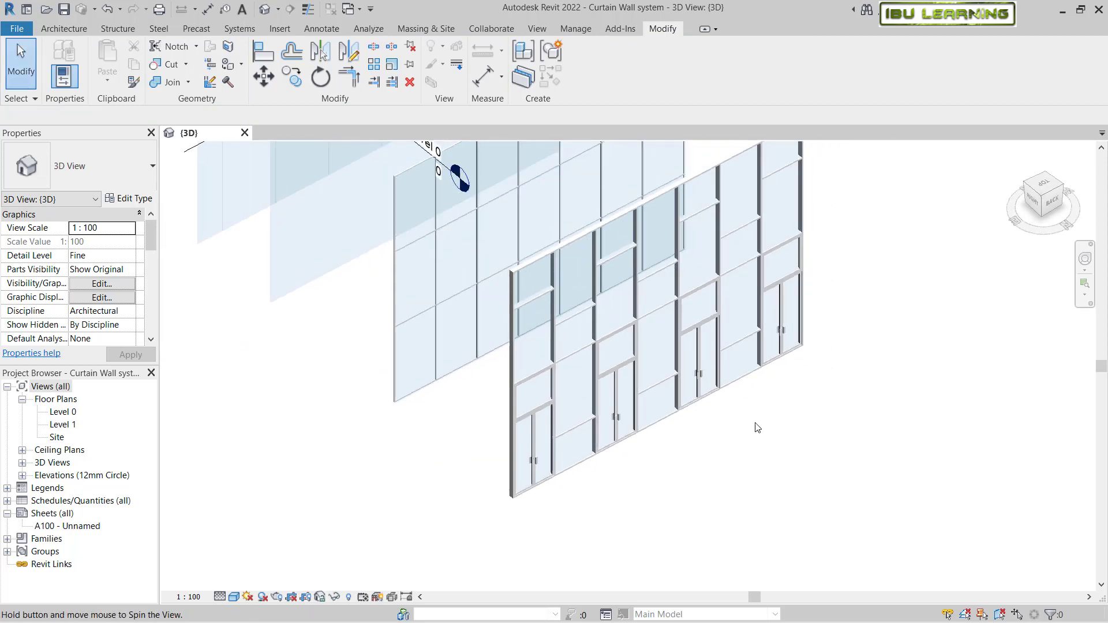
# Step: Isolate the selected curtain wall in a 3D section box with Selection Box
pyautogui.click(745, 379)
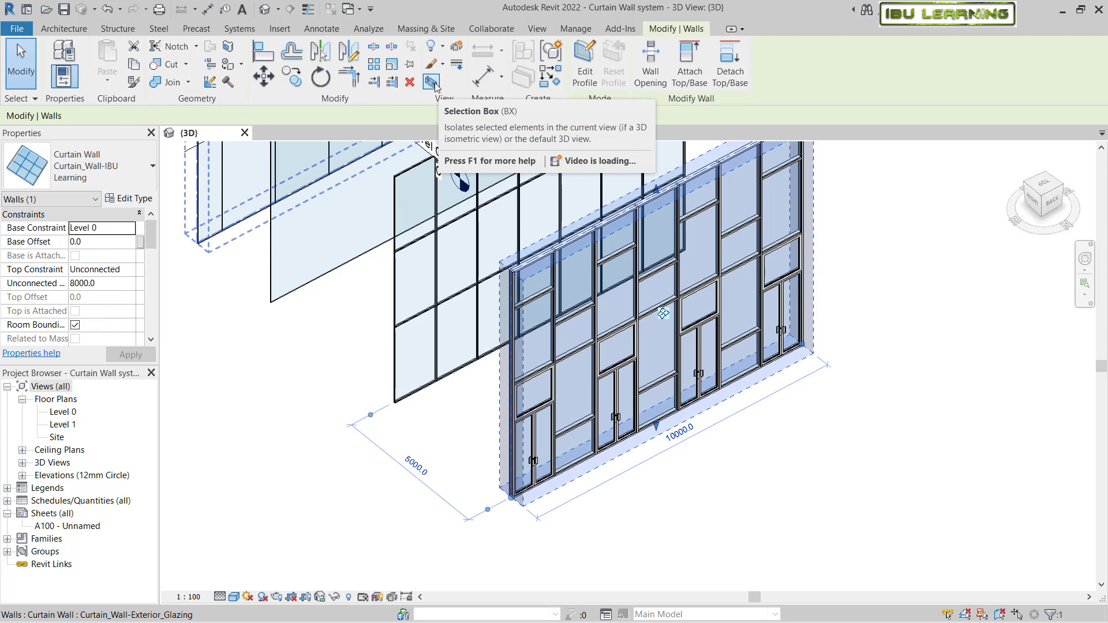
pyautogui.click(432, 82)
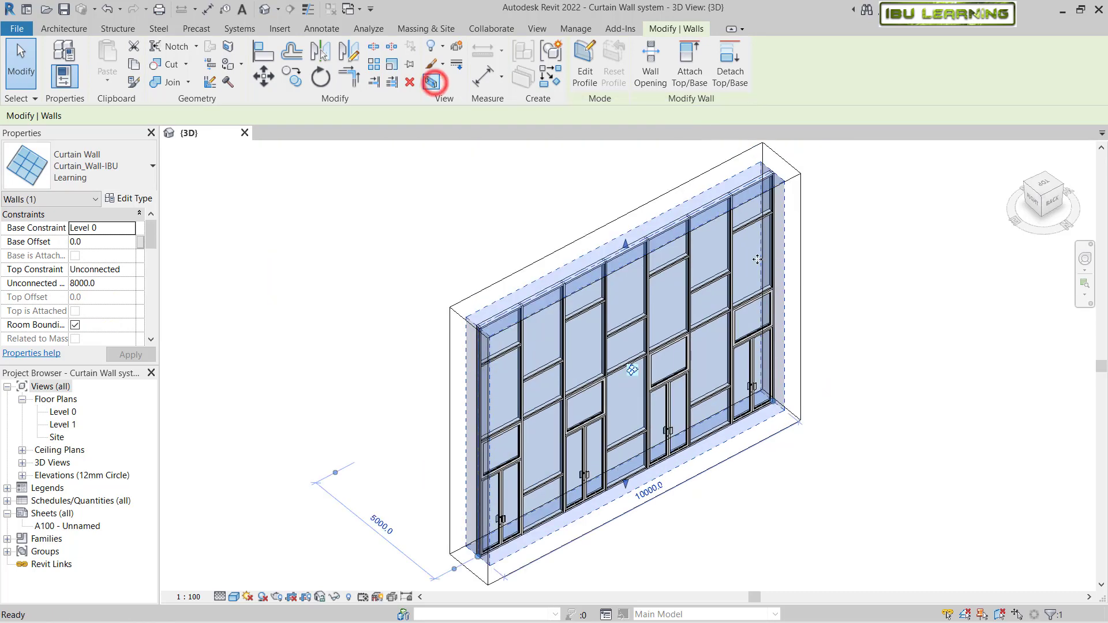
pyautogui.click(770, 454)
# Step: Orbit and zoom to inspect the wall's front with its four awning-topped storefront doors
pyautogui.keyDown('shift'); pyautogui.moveTo(771, 454); pyautogui.dragTo(635, 404, button='middle'); pyautogui.keyUp('shift')
pyautogui.scroll(4, 744, 480)
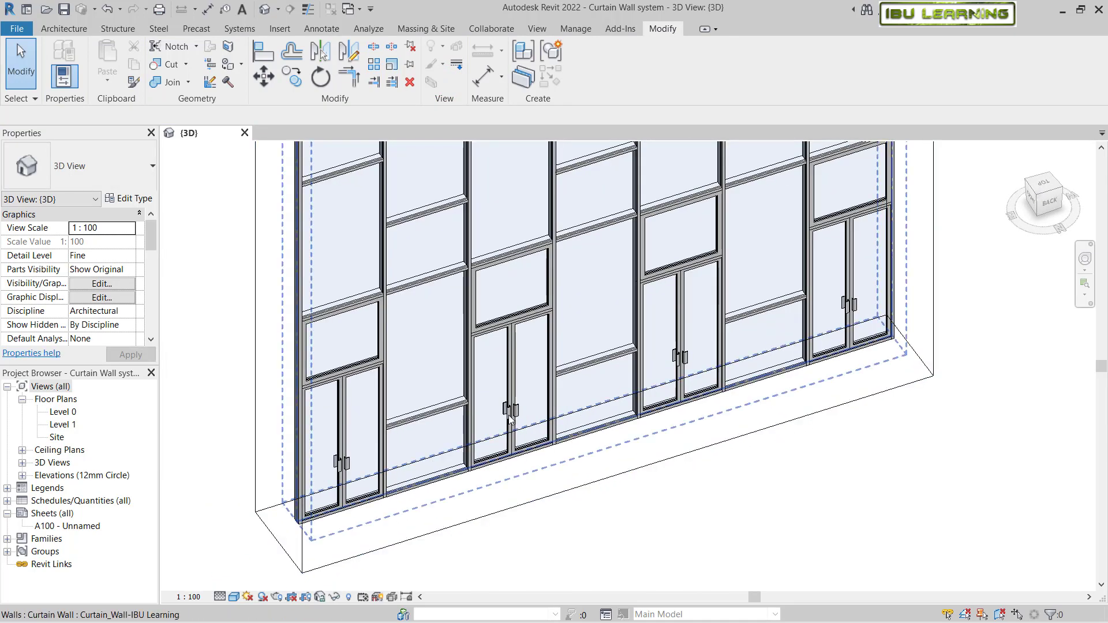
pyautogui.moveTo(484, 348); pyautogui.dragTo(442, 448, button='middle')
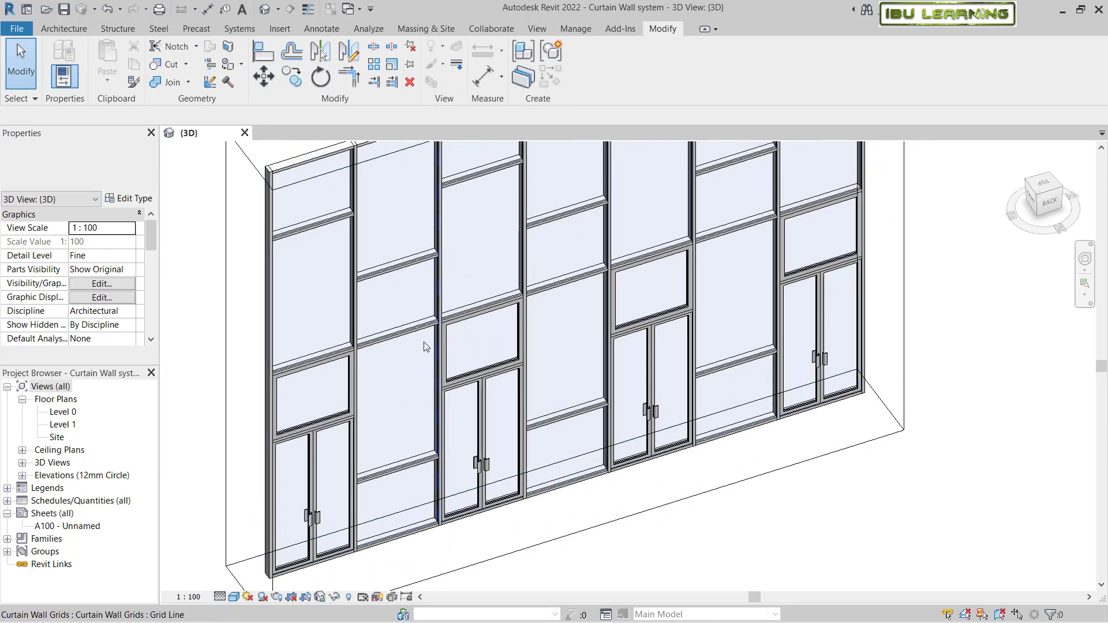
pyautogui.scroll(-2, 632, 358)
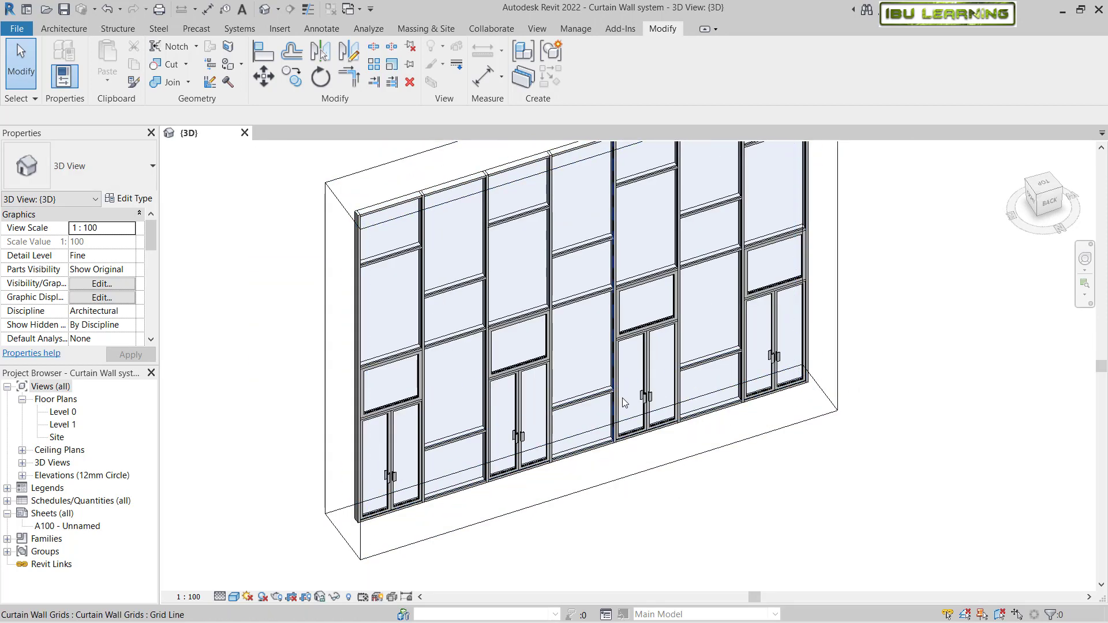
pyautogui.keyDown('shift'); pyautogui.moveTo(596, 426); pyautogui.dragTo(664, 375, button='middle'); pyautogui.keyUp('shift')
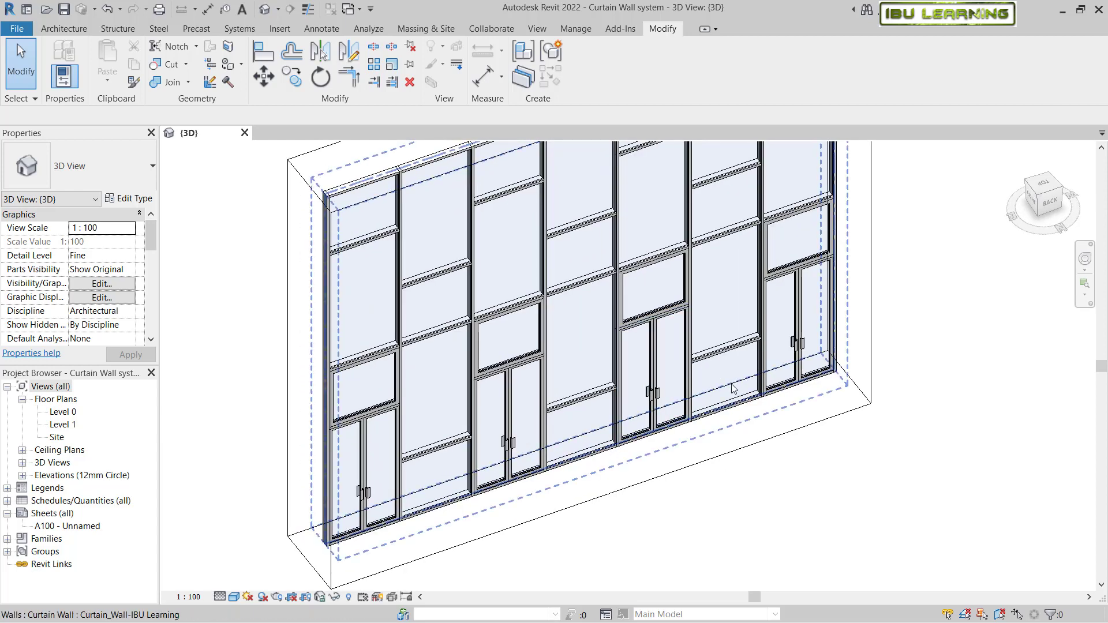